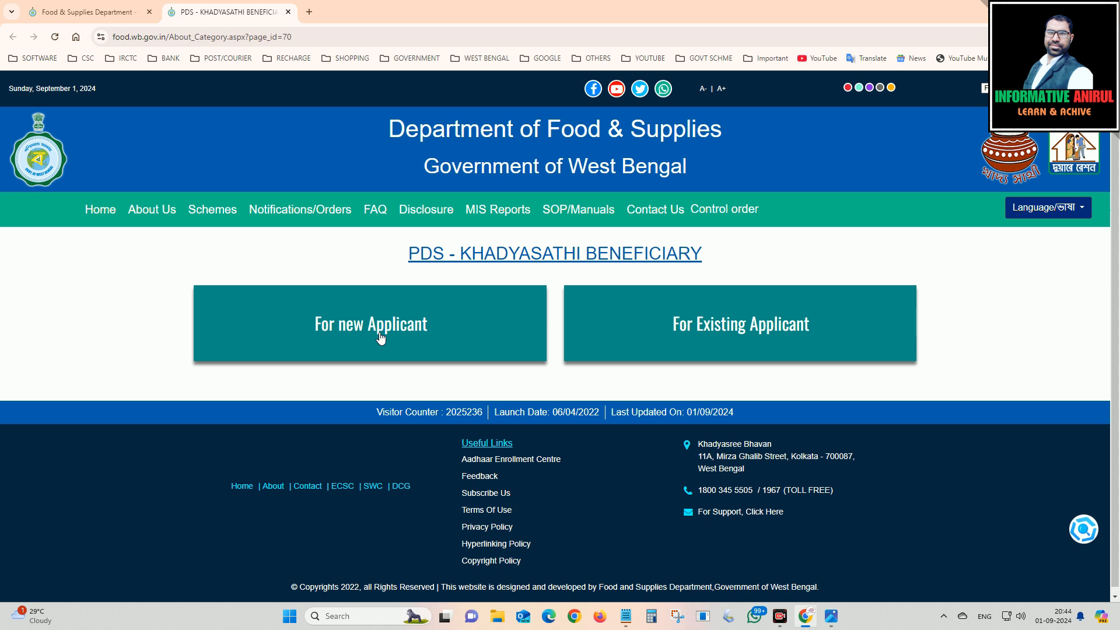
# - Log in as an existing applicant with the registered mobile number and the autofilled OTP
pyautogui.click(742, 325)
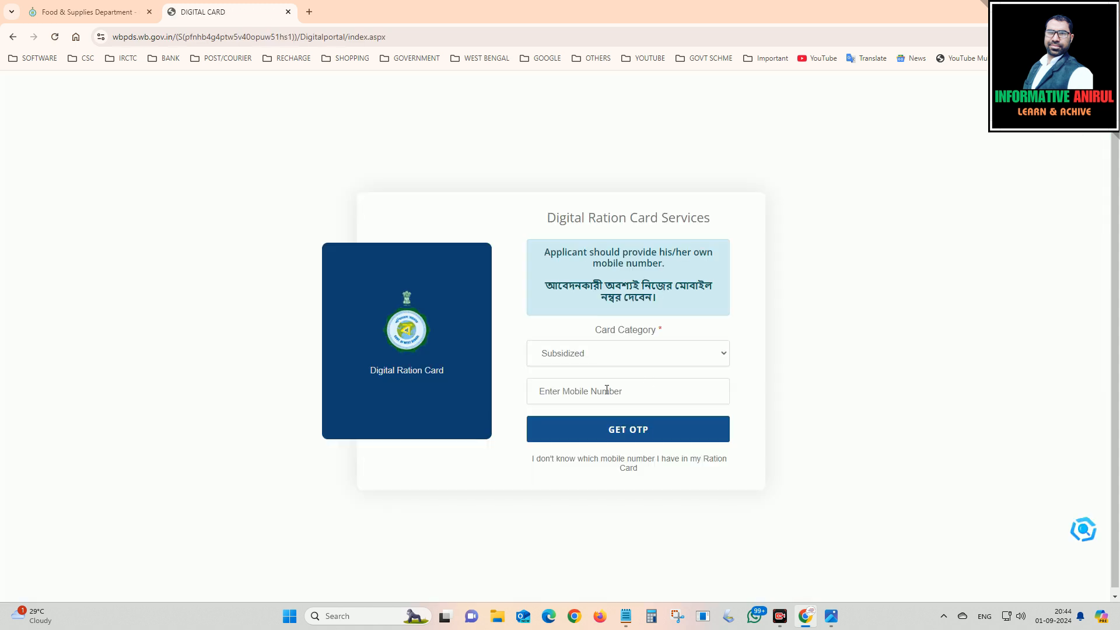
pyautogui.click(607, 390)
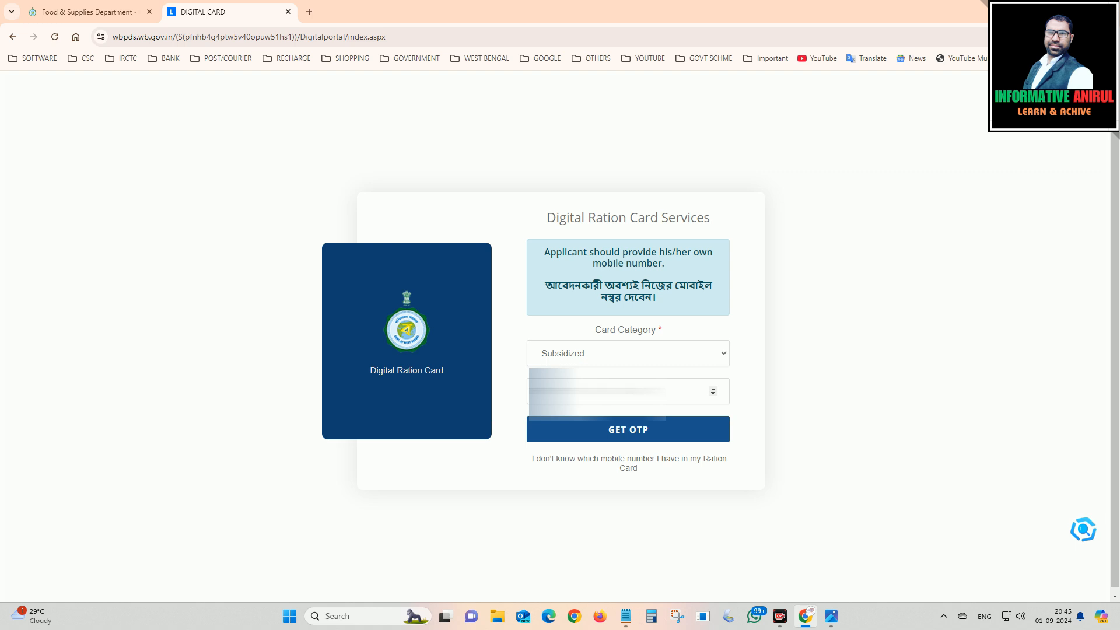
pyautogui.click(623, 437)
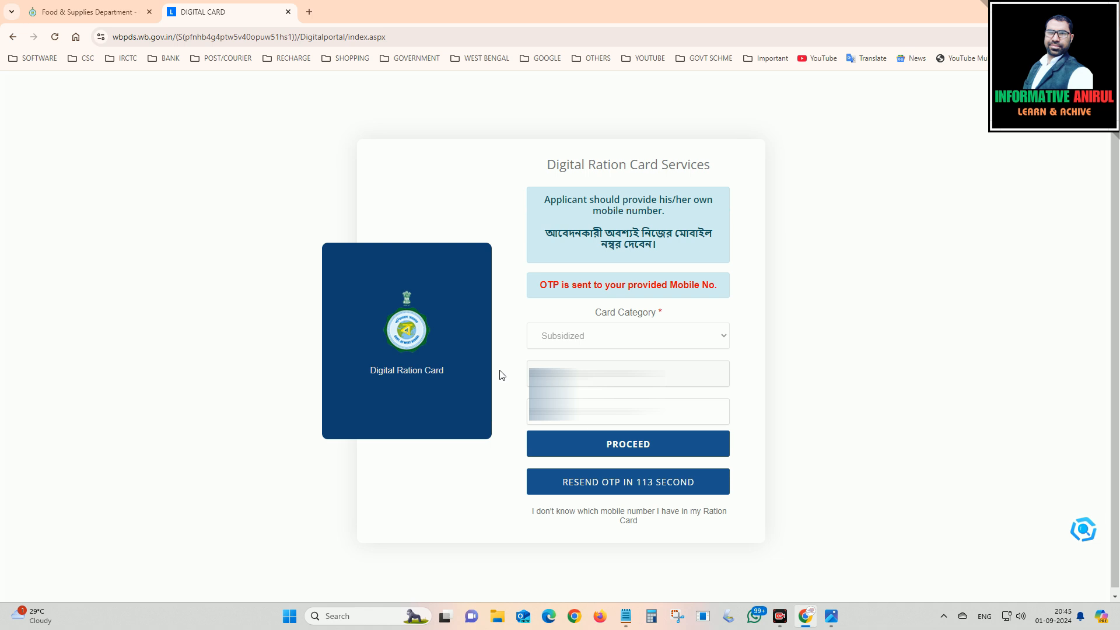
pyautogui.click(587, 411)
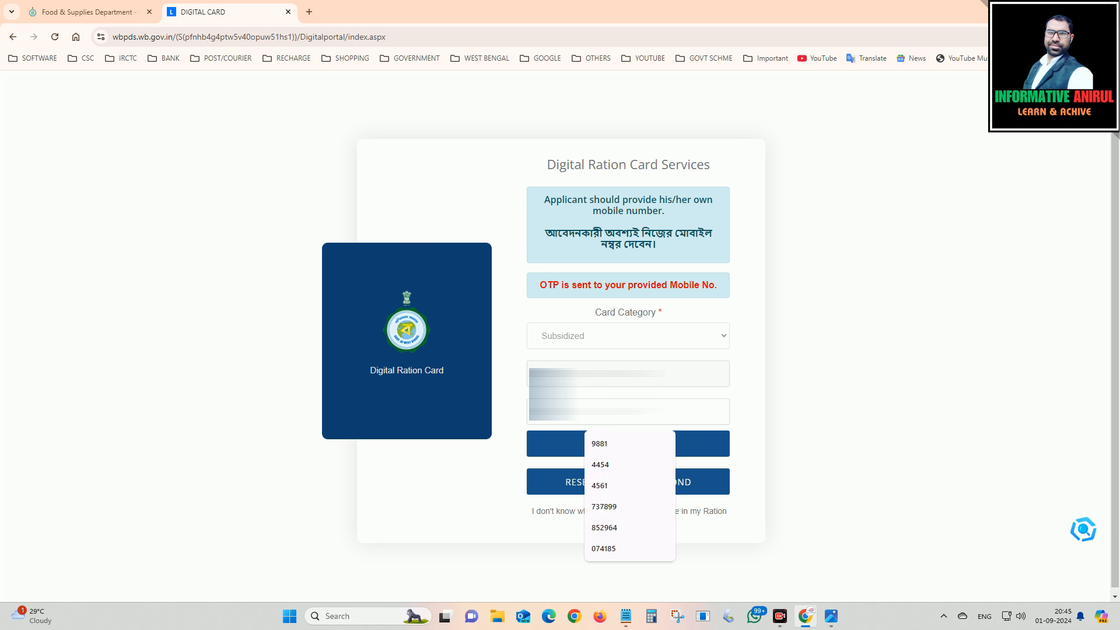
pyautogui.write('8')
pyautogui.click(585, 444)
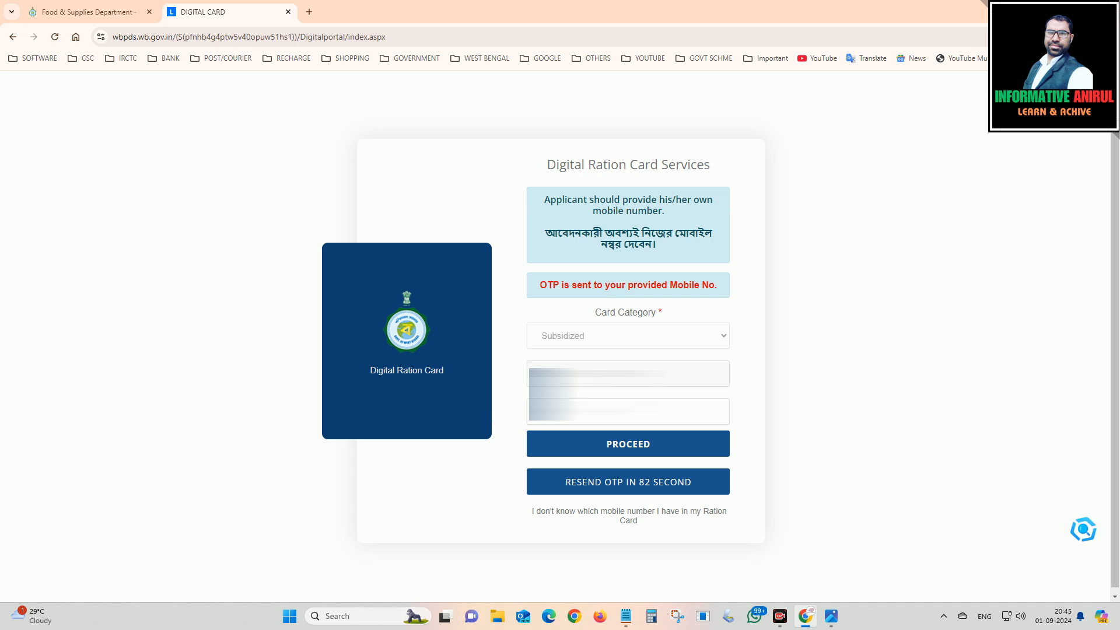
pyautogui.click(585, 444)
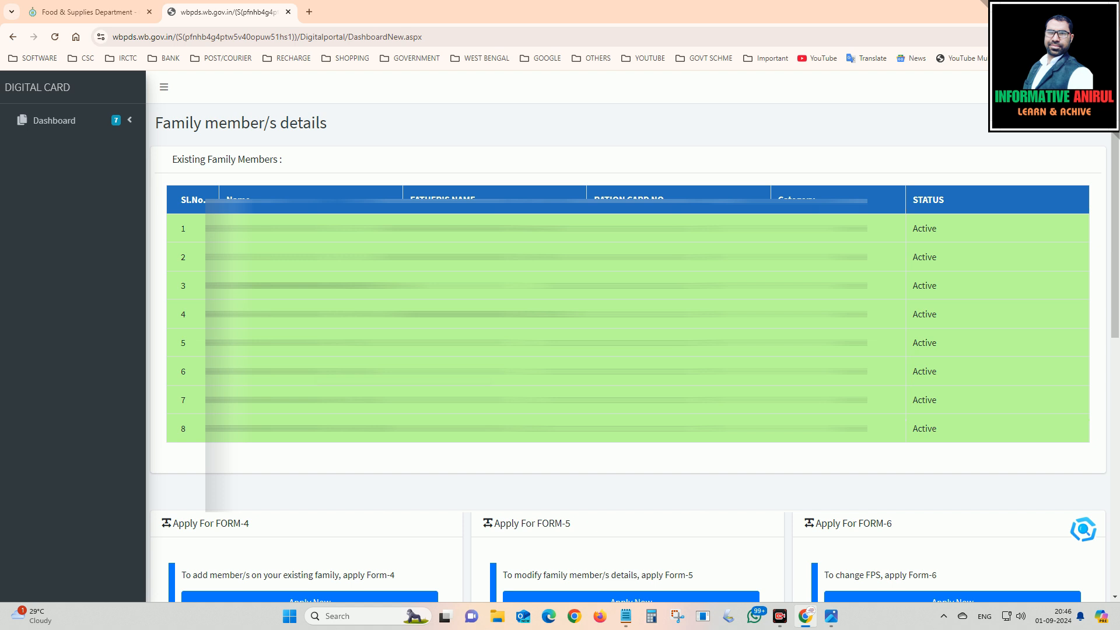
# - Go to Add Member under Dashboard in the sidebar
pyautogui.click(54, 120)
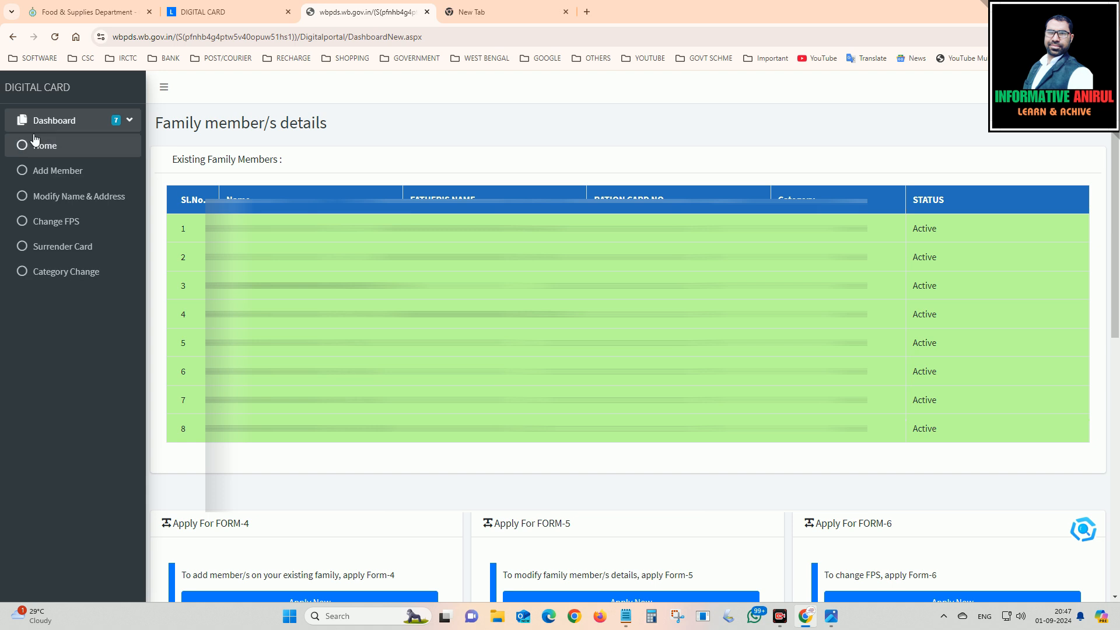
pyautogui.click(23, 172)
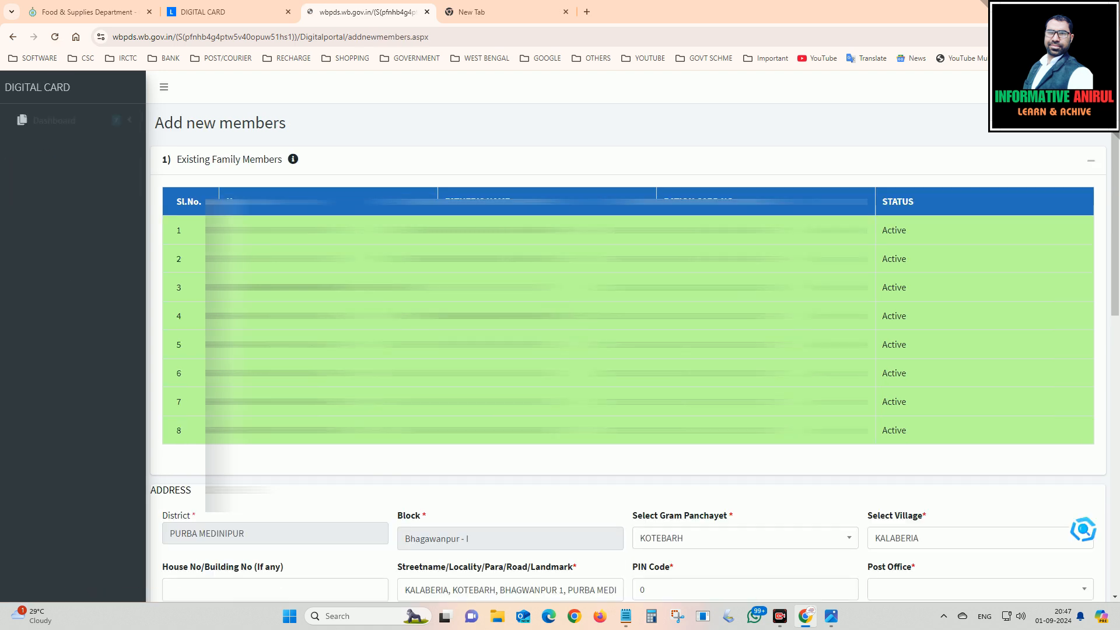
# - Set the address PIN Code to 721626 and the post office to Charabarh
pyautogui.scroll(-8, 634, 334)
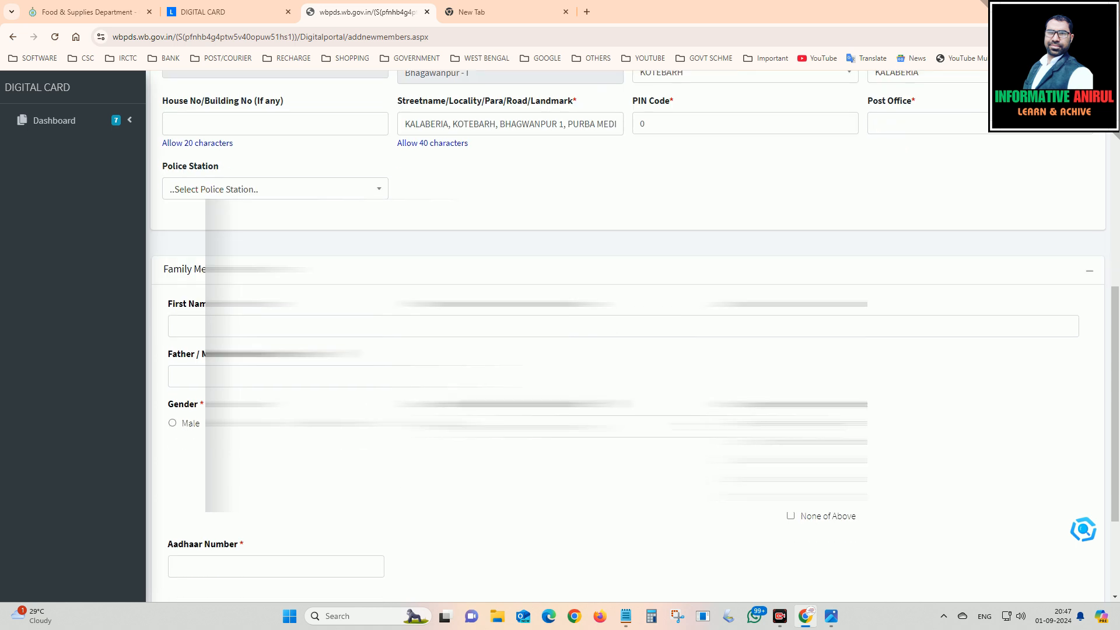
pyautogui.scroll(1, 627, 335)
pyautogui.scroll(-4, 634, 337)
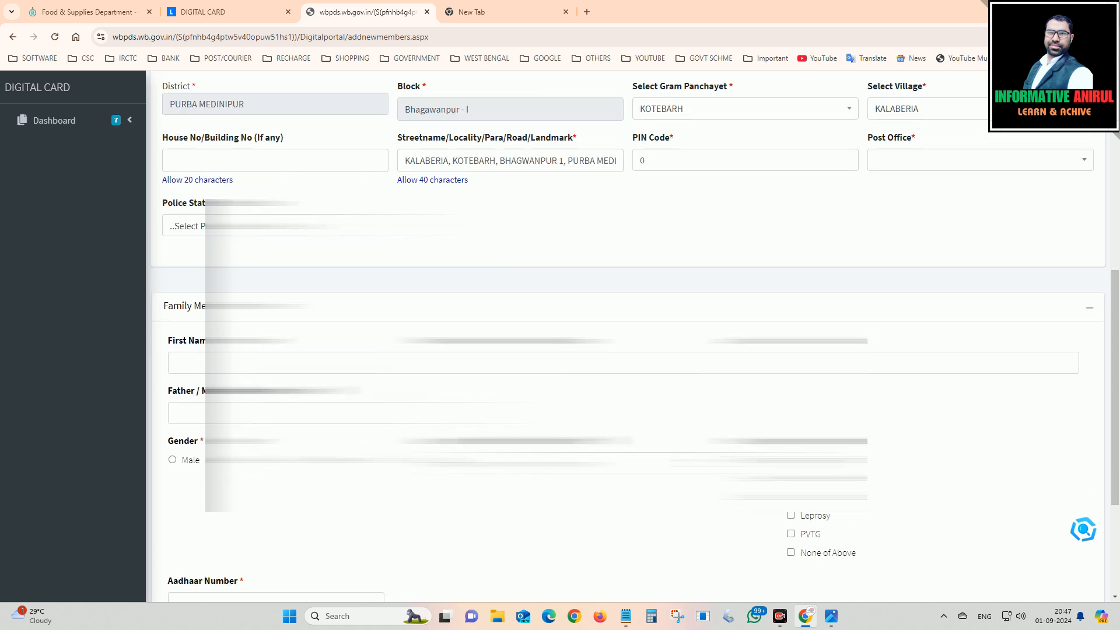
pyautogui.scroll(11, 634, 336)
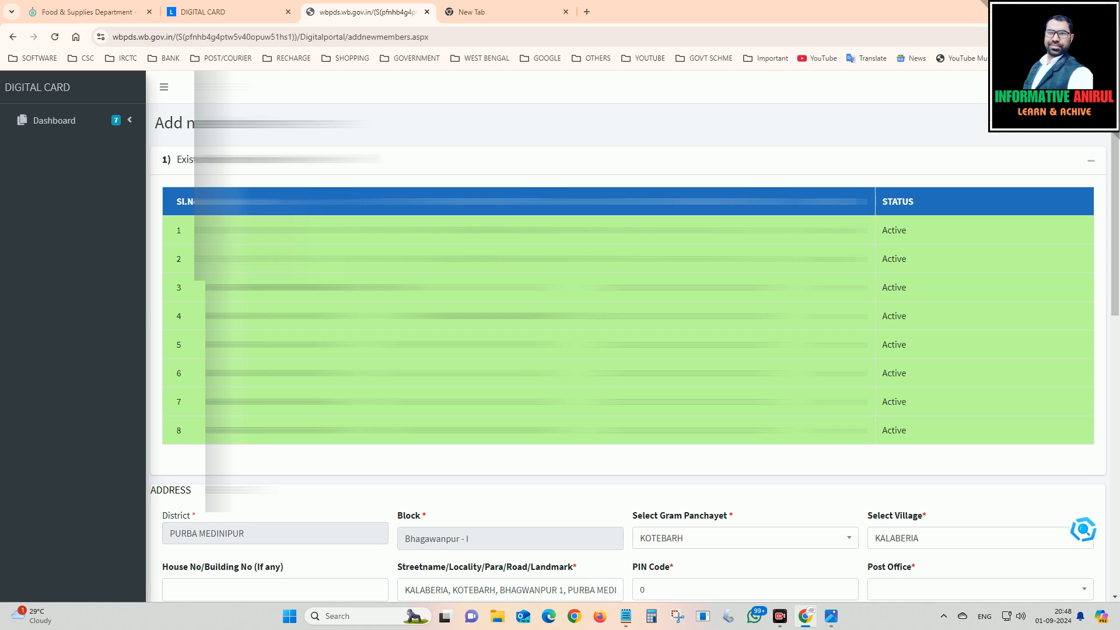
pyautogui.scroll(-3, 627, 335)
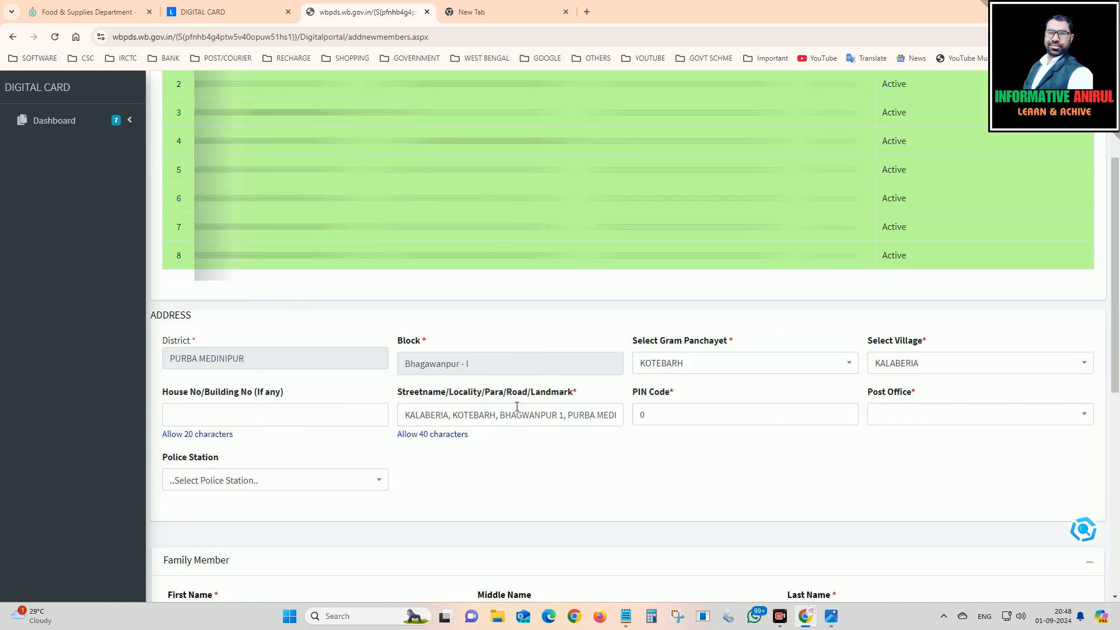
pyautogui.click(688, 411)
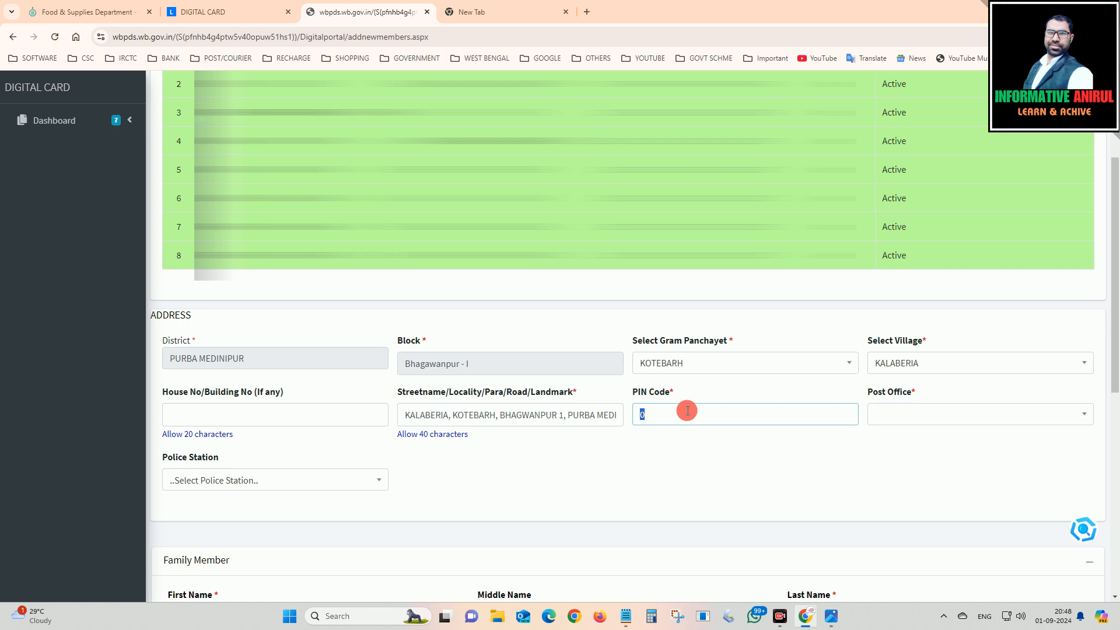
pyautogui.write('721626')
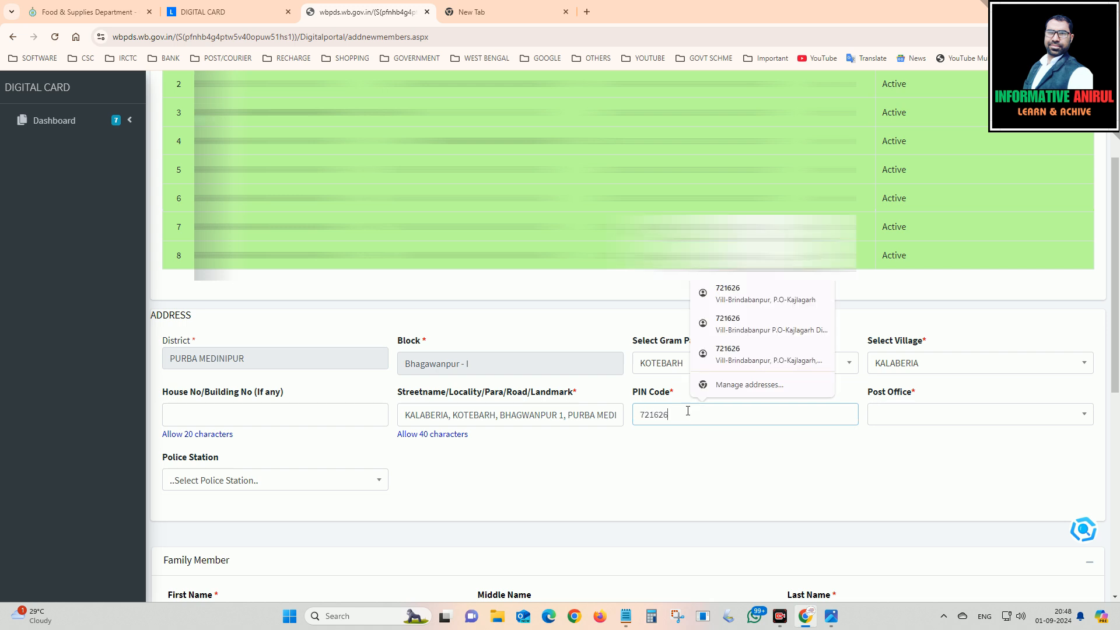
pyautogui.click(715, 458)
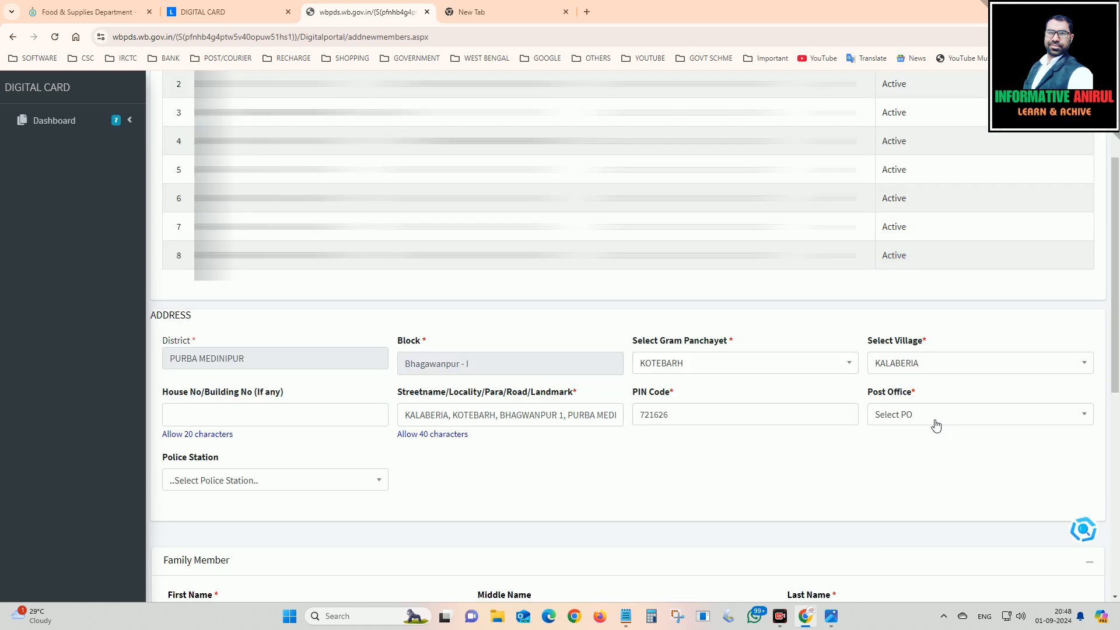
pyautogui.scroll(-3, 959, 290)
pyautogui.scroll(2, 959, 290)
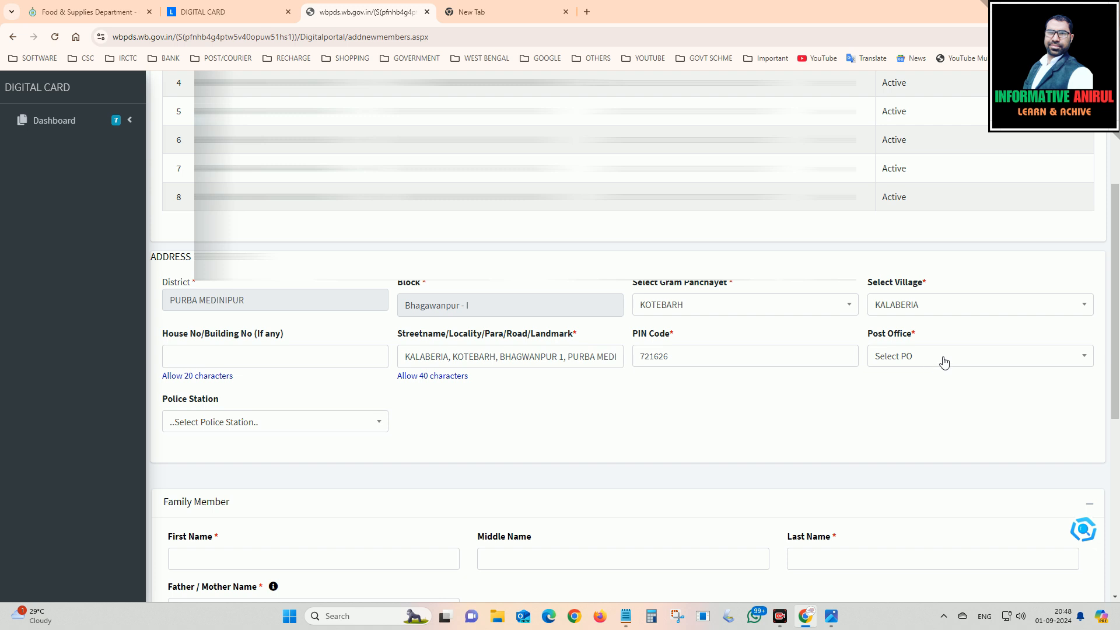
pyautogui.click(948, 357)
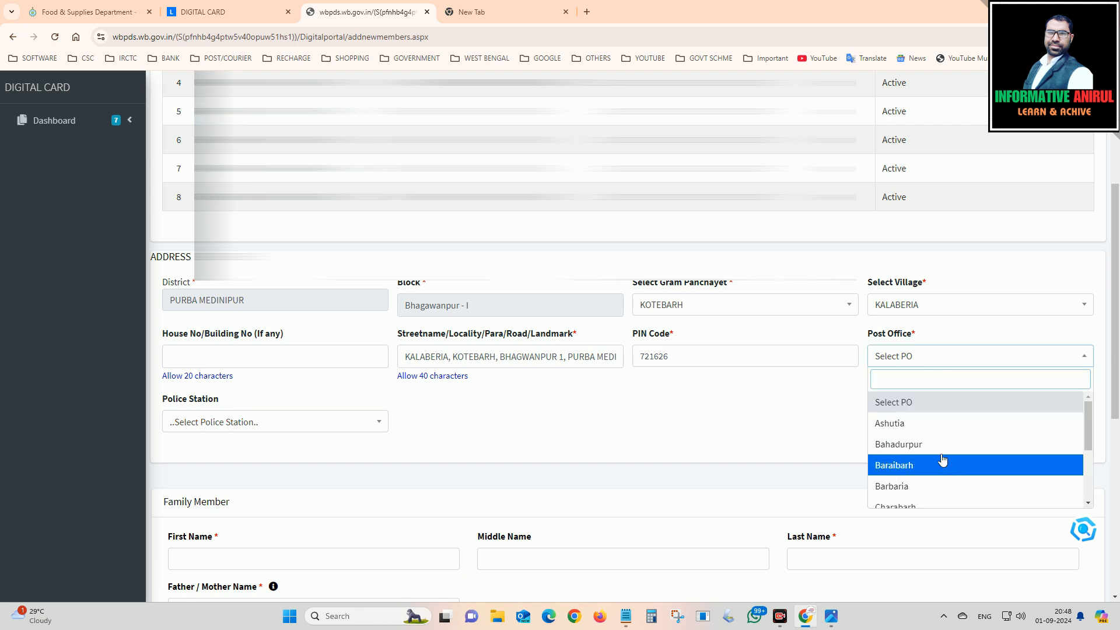
pyautogui.scroll(-3, 940, 460)
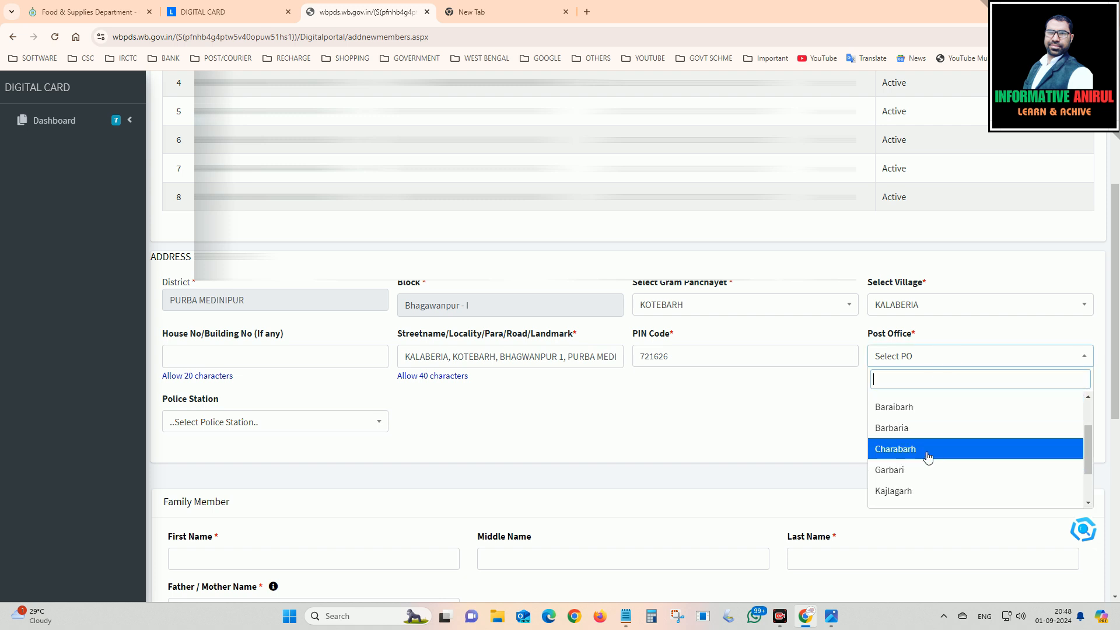
pyautogui.click(710, 423)
# - Choose police station BHAGABANPUR and set the new member's gender to Female
pyautogui.scroll(-2, 529, 452)
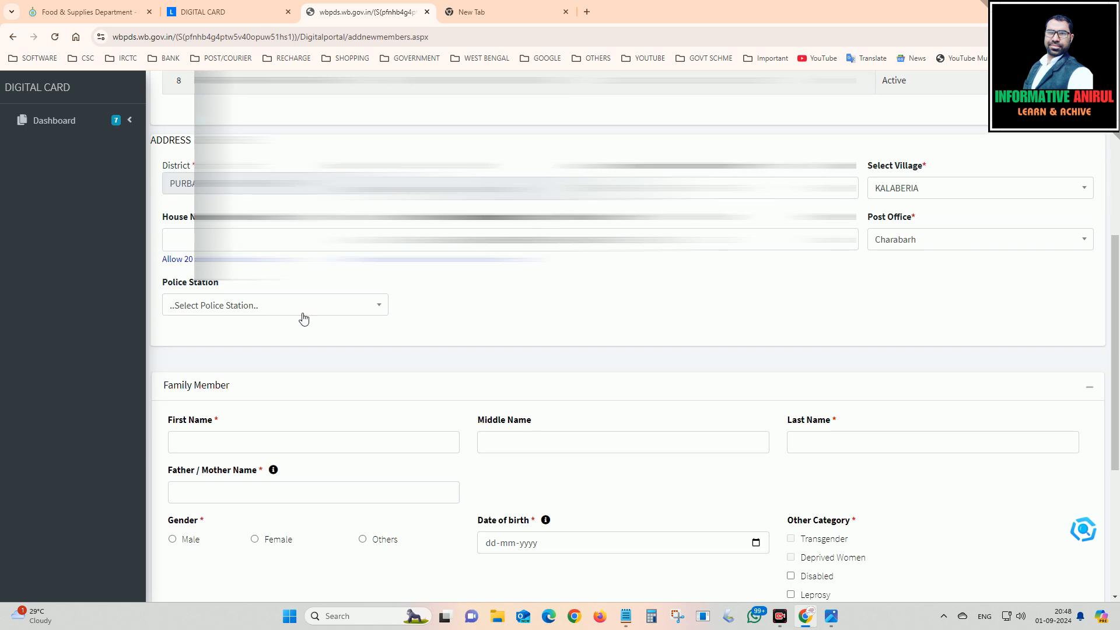
pyautogui.click(303, 307)
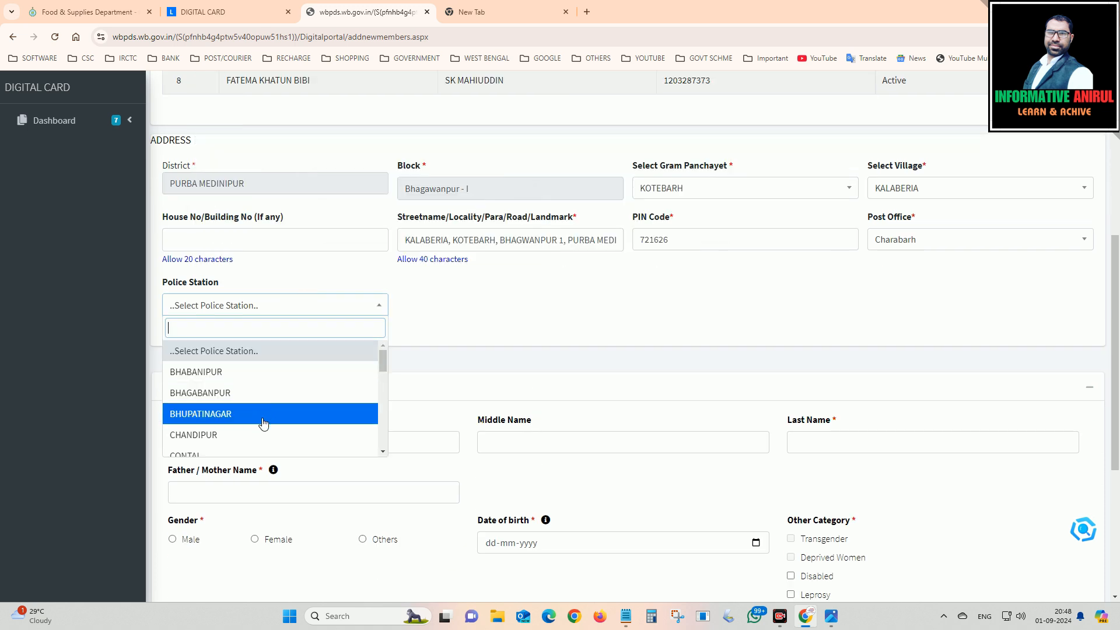
pyautogui.click(245, 392)
pyautogui.scroll(-3, 245, 393)
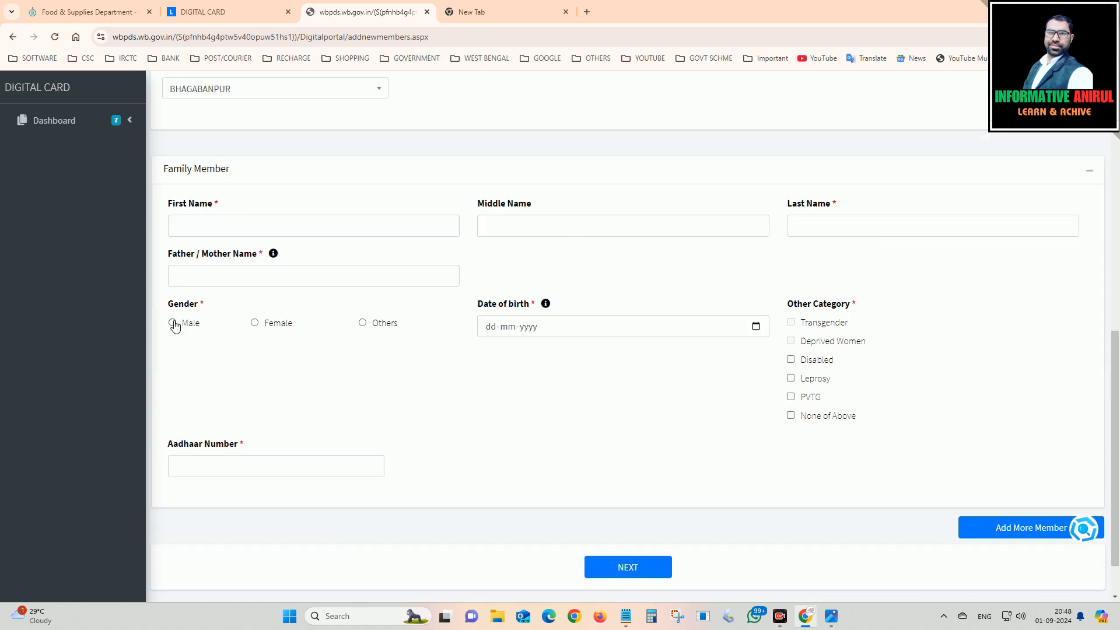
pyautogui.click(256, 324)
pyautogui.scroll(2, 360, 453)
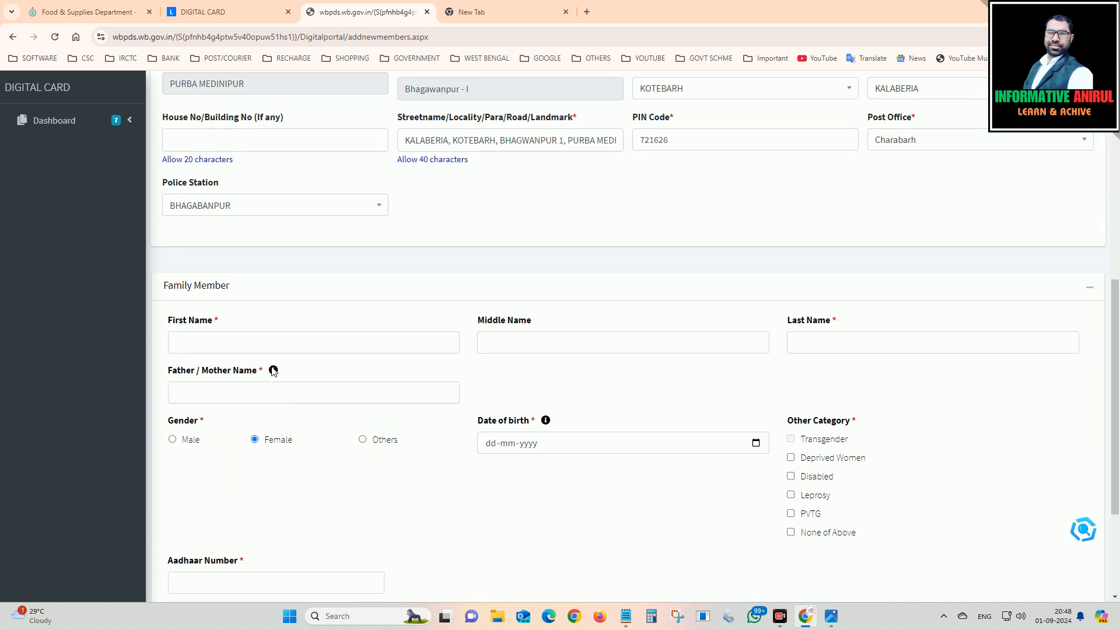
# - Enter the first child's first name, last name and the father's full name
pyautogui.click(273, 341)
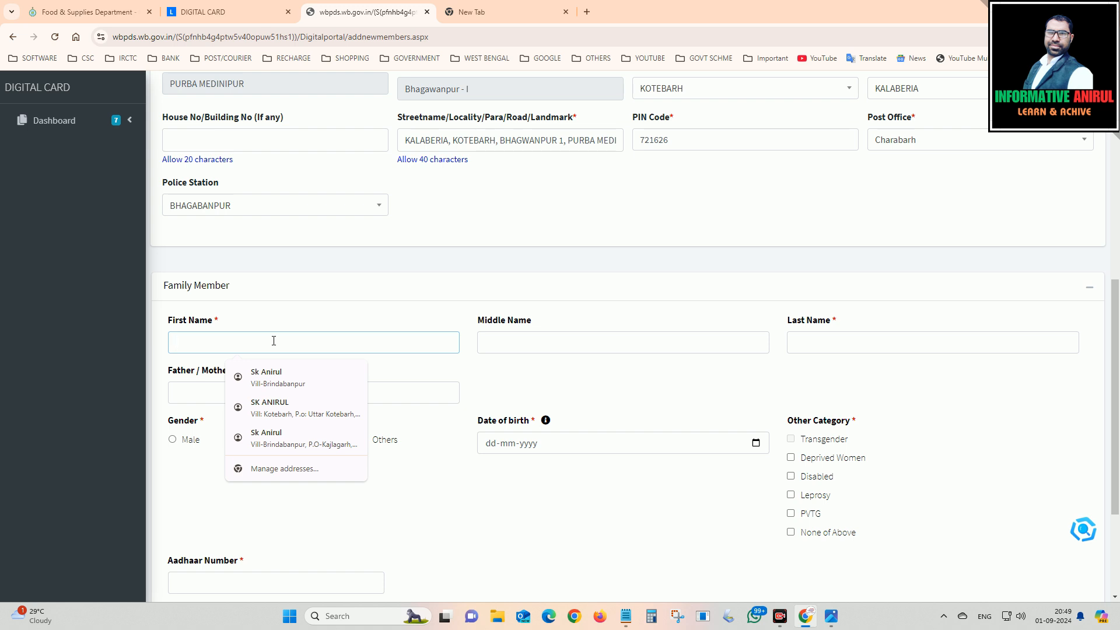
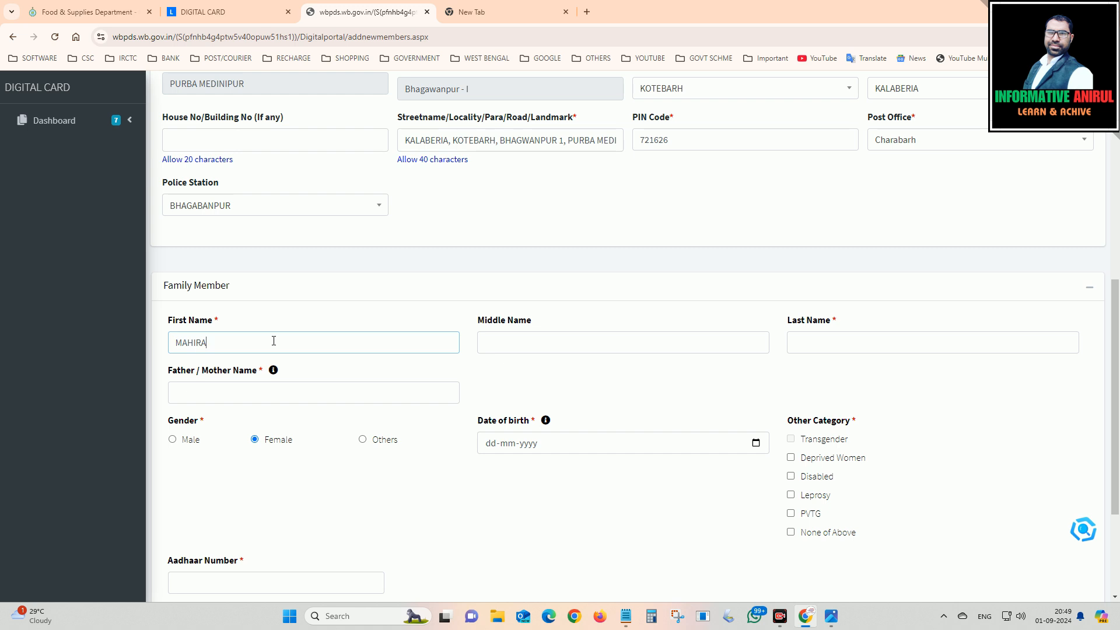
pyautogui.press('Tab')
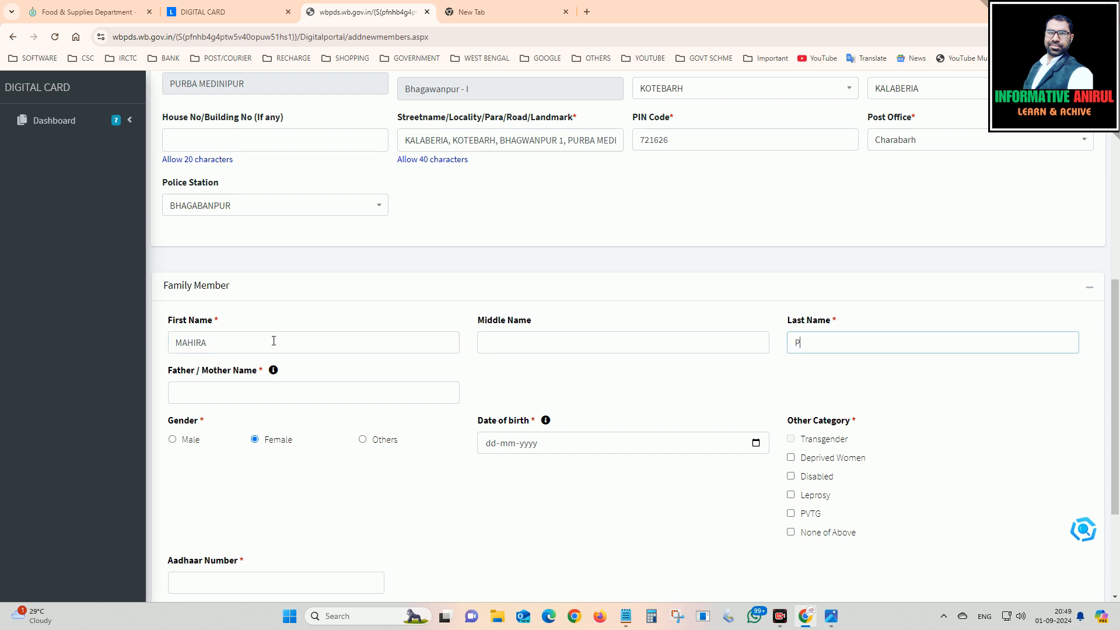
pyautogui.click(309, 394)
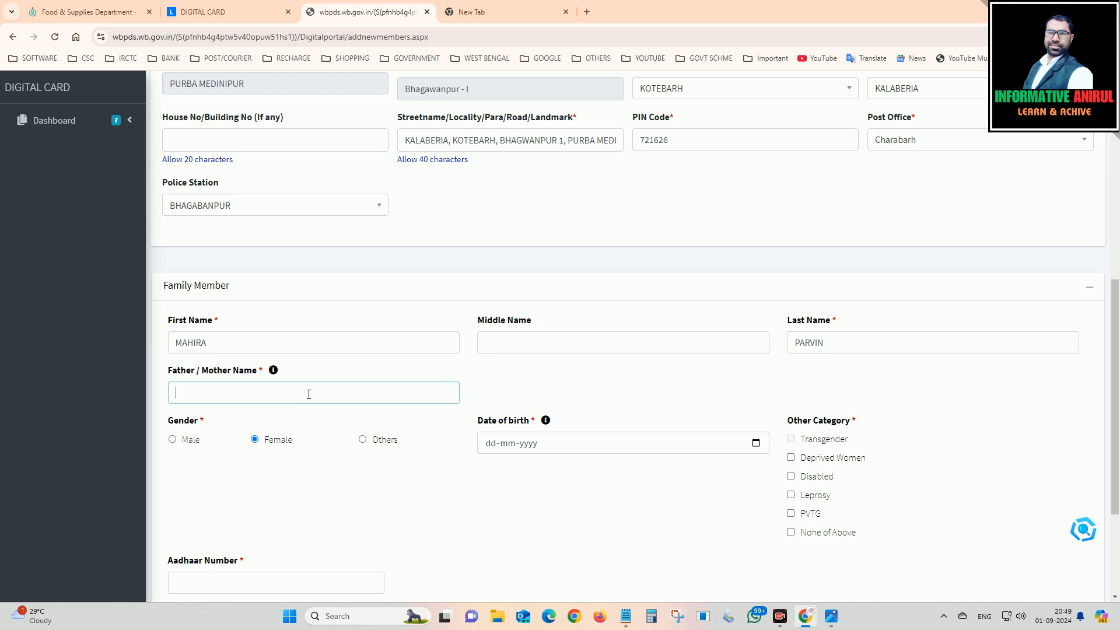
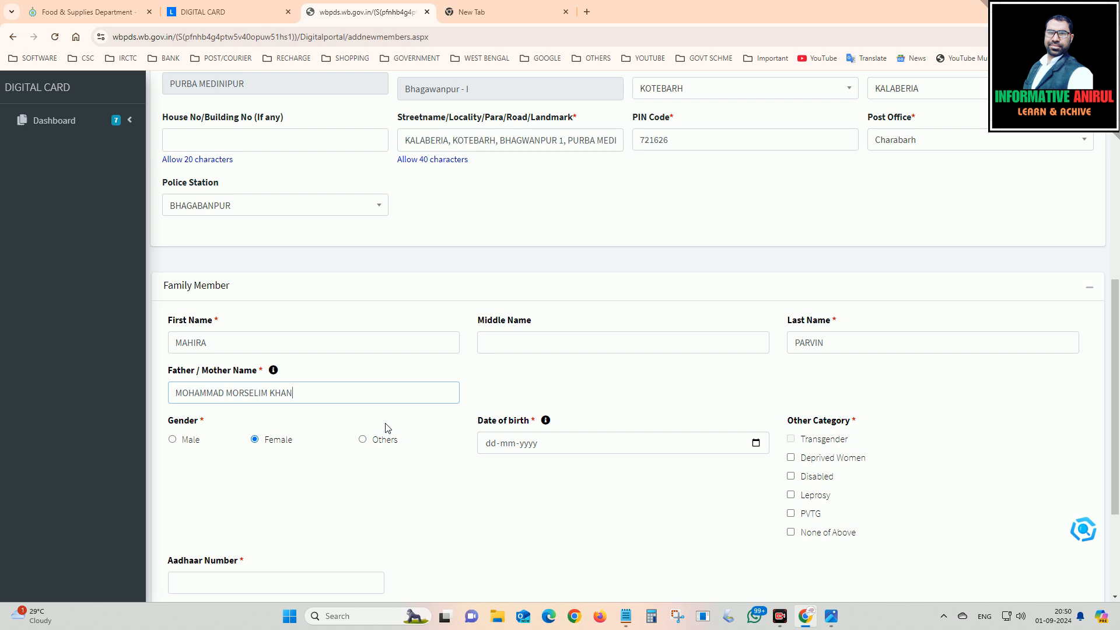
pyautogui.scroll(-1, 366, 408)
pyautogui.click(489, 385)
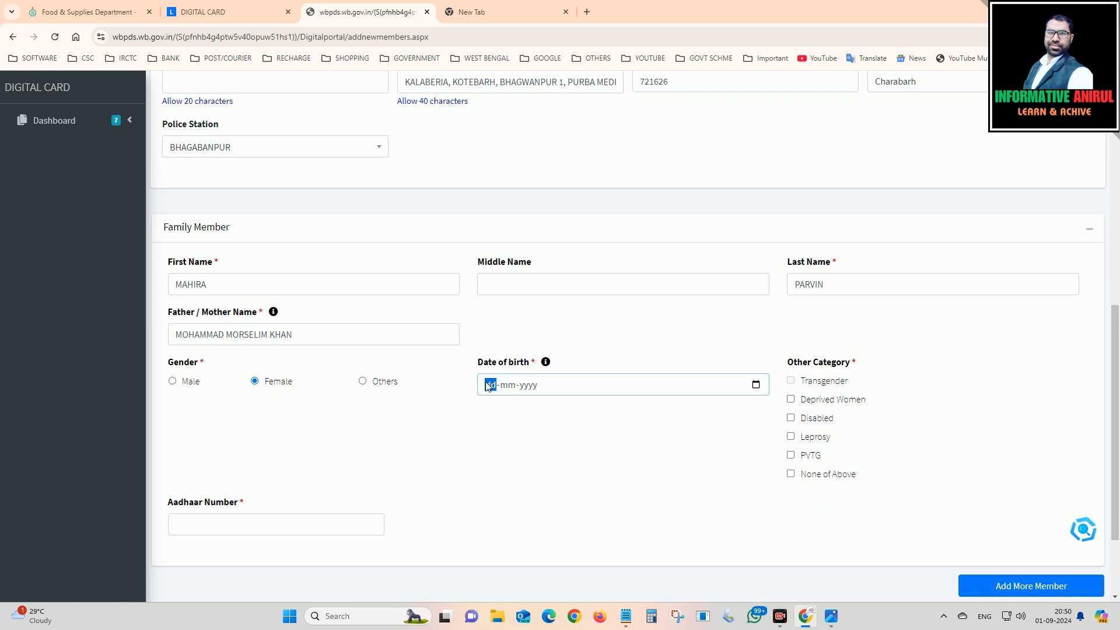
pyautogui.write('29-07-0020')
pyautogui.click(514, 423)
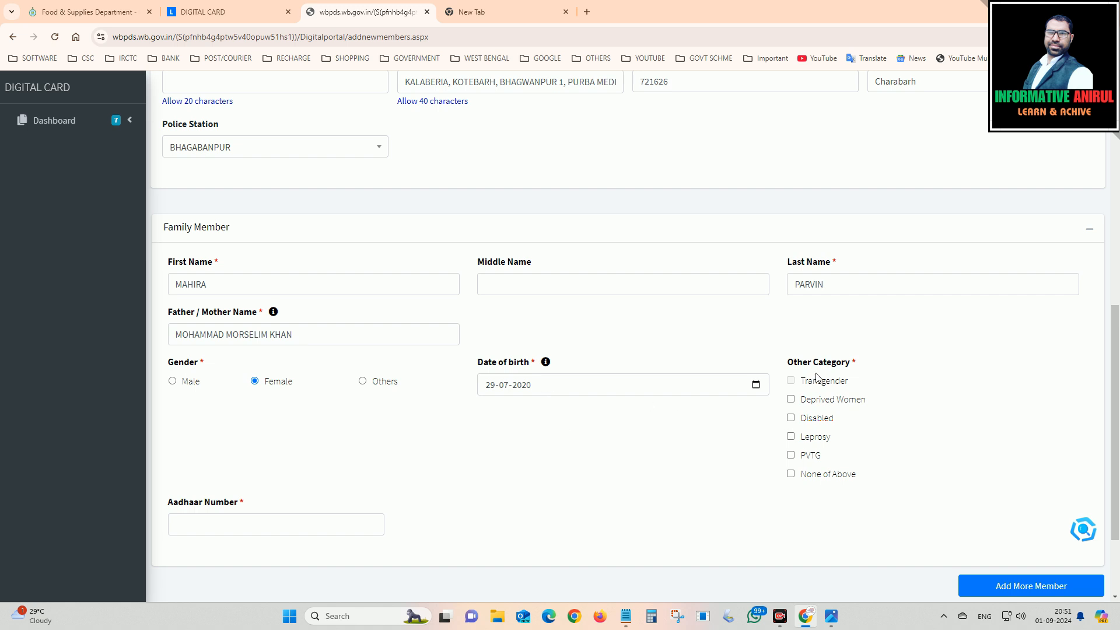
pyautogui.click(790, 474)
pyautogui.click(294, 521)
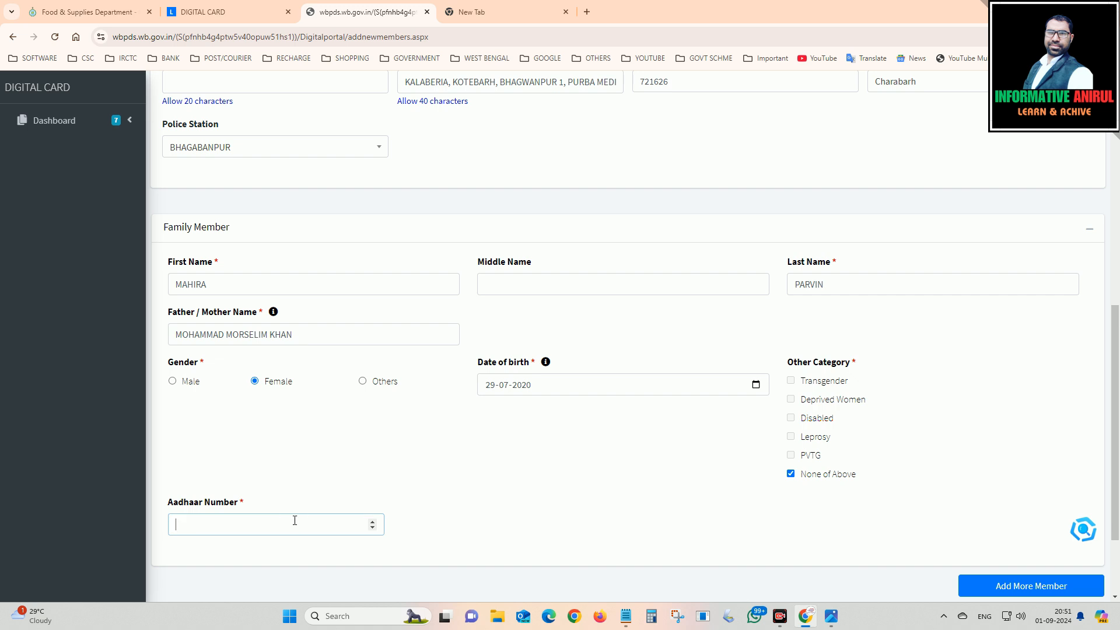
pyautogui.scroll(-2, 417, 520)
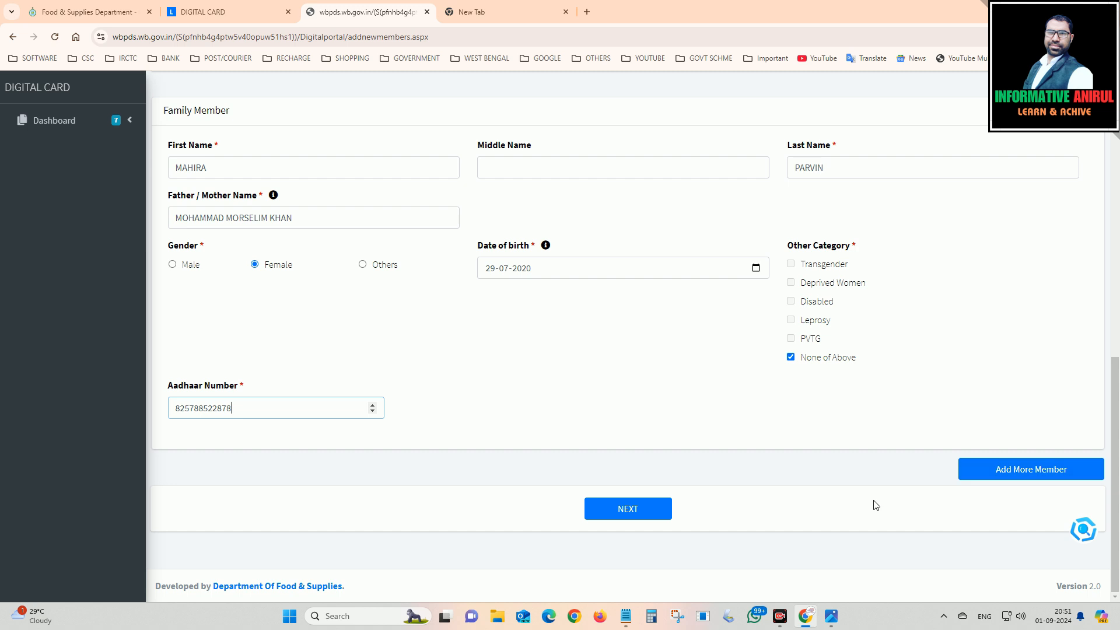
pyautogui.click(1021, 473)
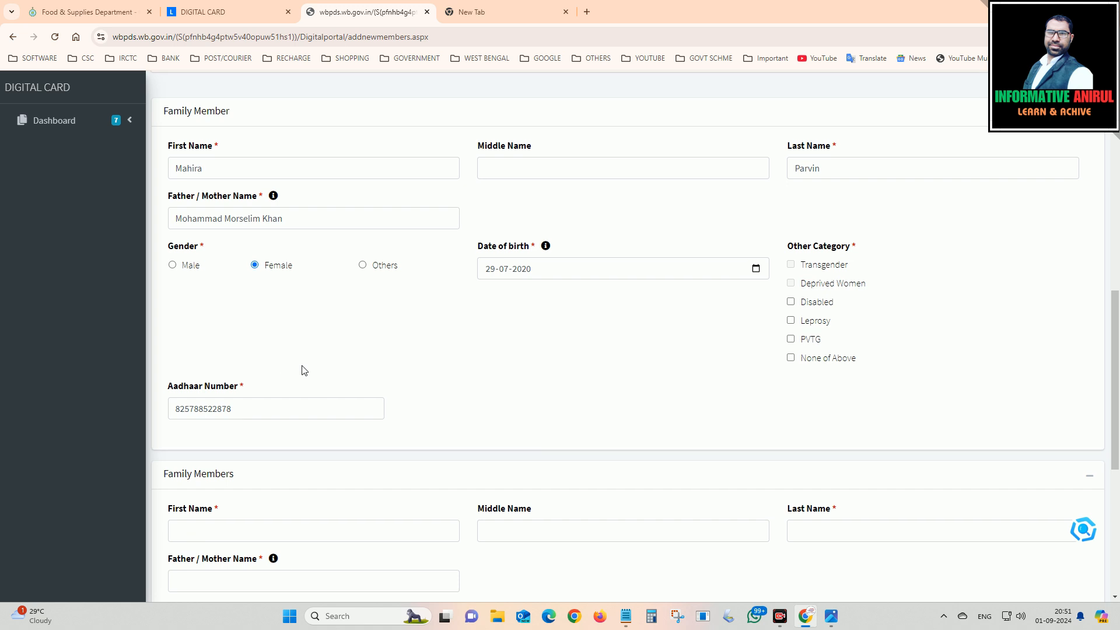
# - Enter the second child's first and middle names and the parent's name
pyautogui.scroll(2, 302, 369)
pyautogui.scroll(2, 302, 370)
pyautogui.scroll(-8, 301, 370)
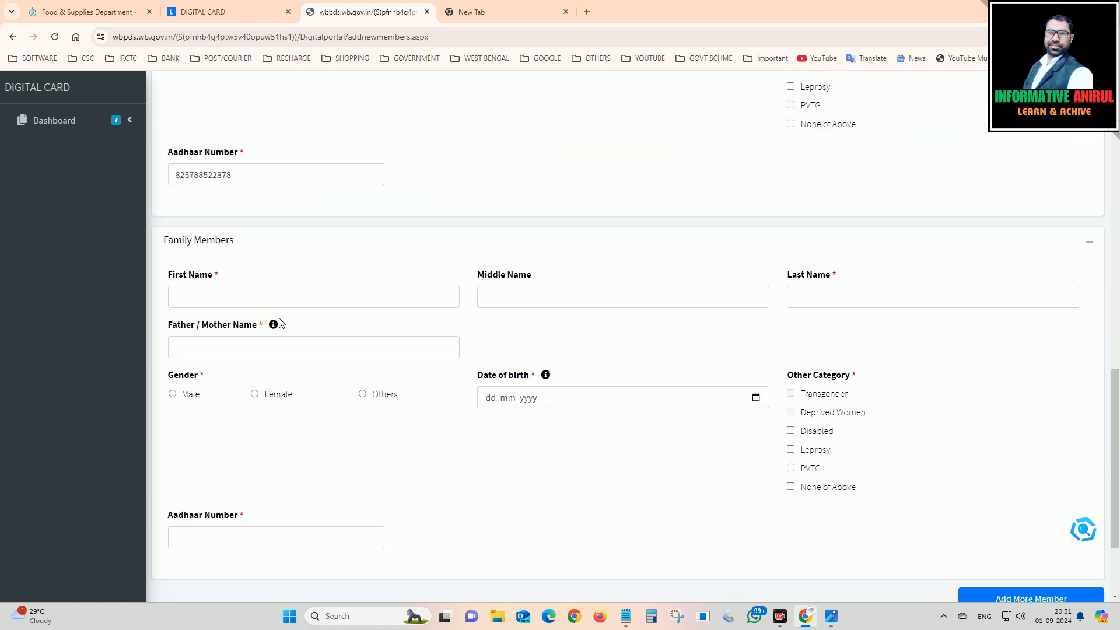
pyautogui.click(285, 300)
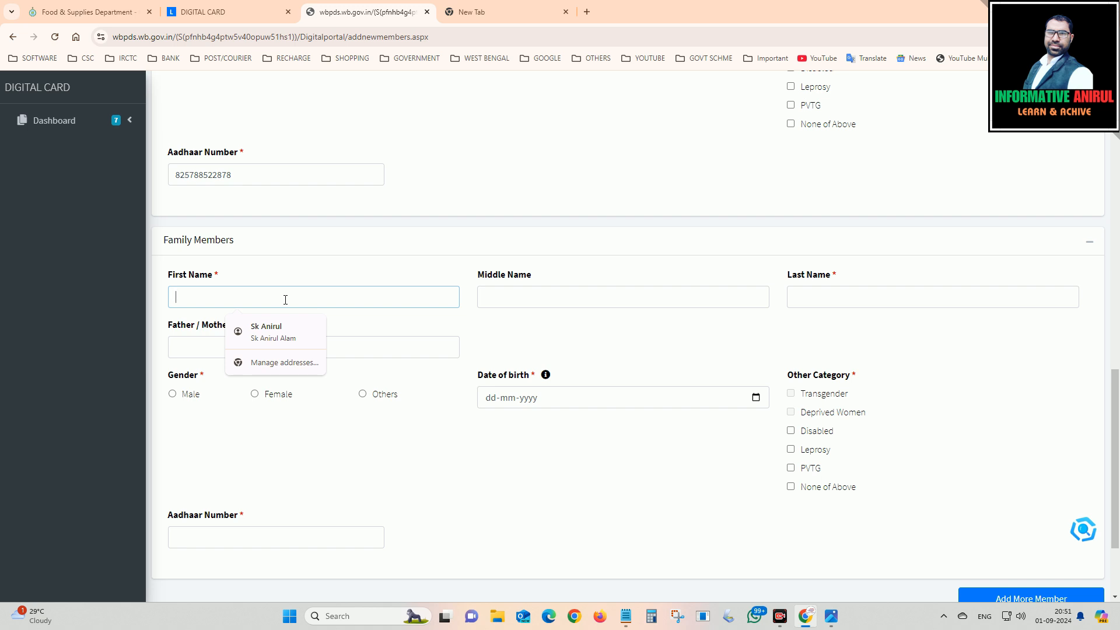
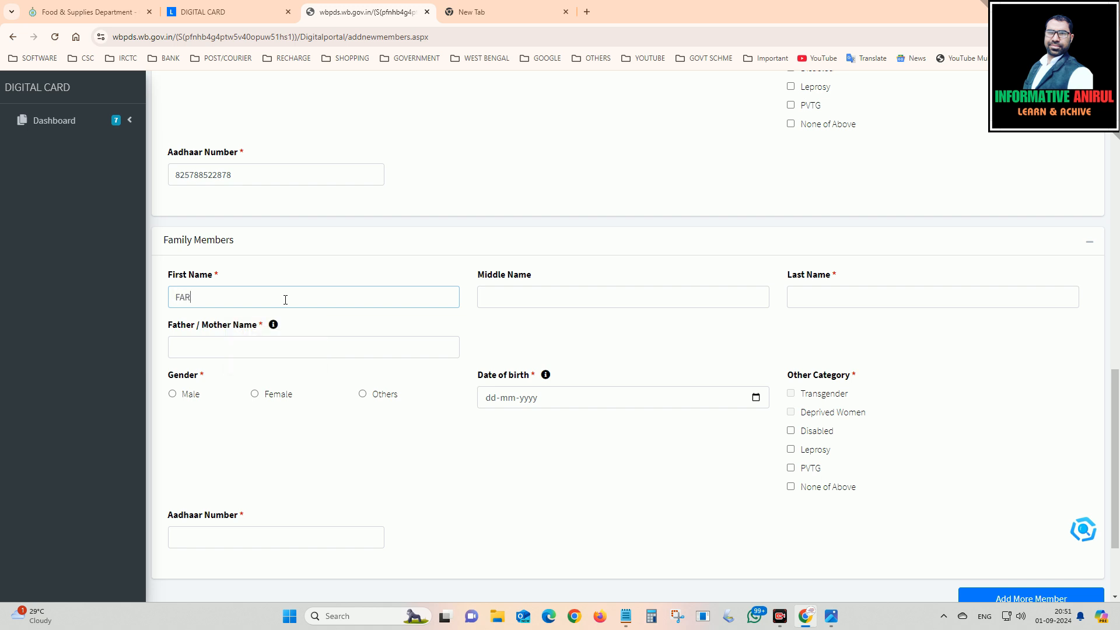
pyautogui.press('Tab')
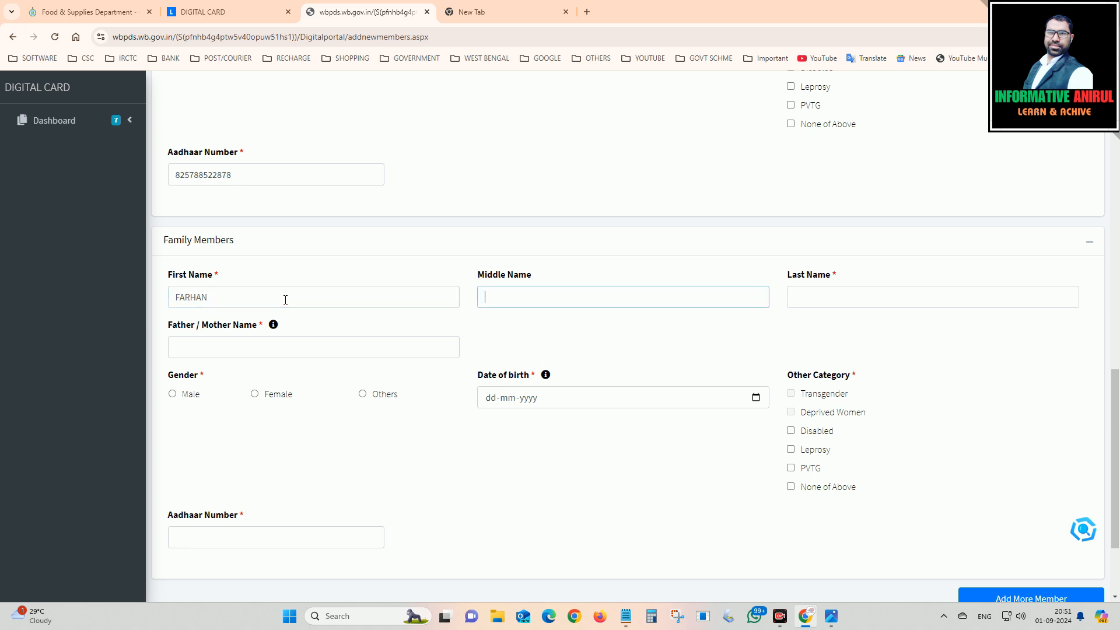
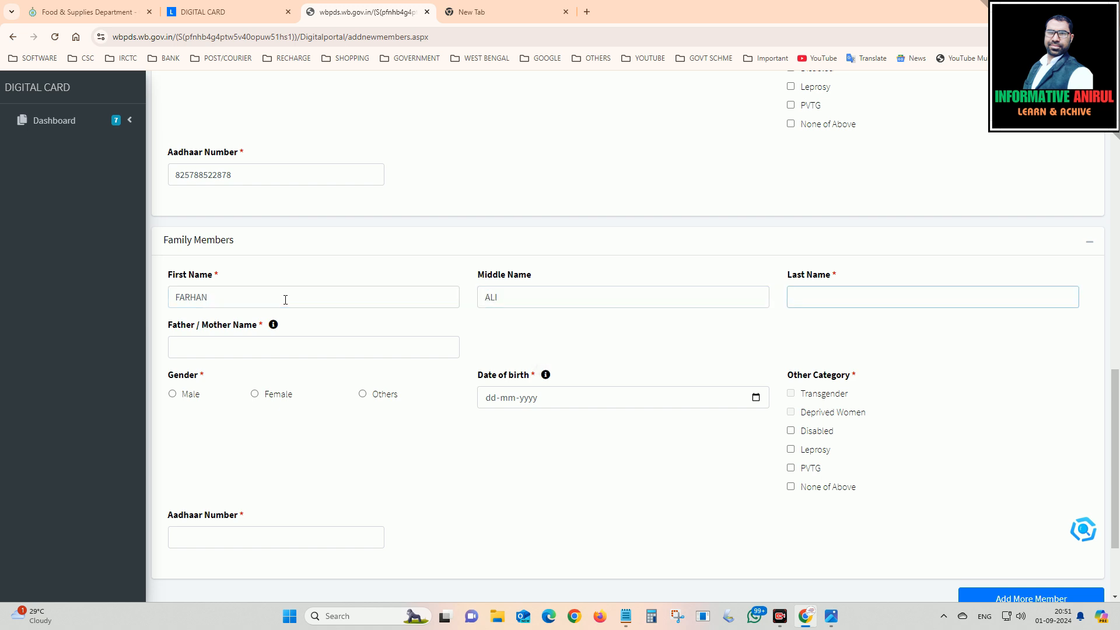
pyautogui.click(302, 350)
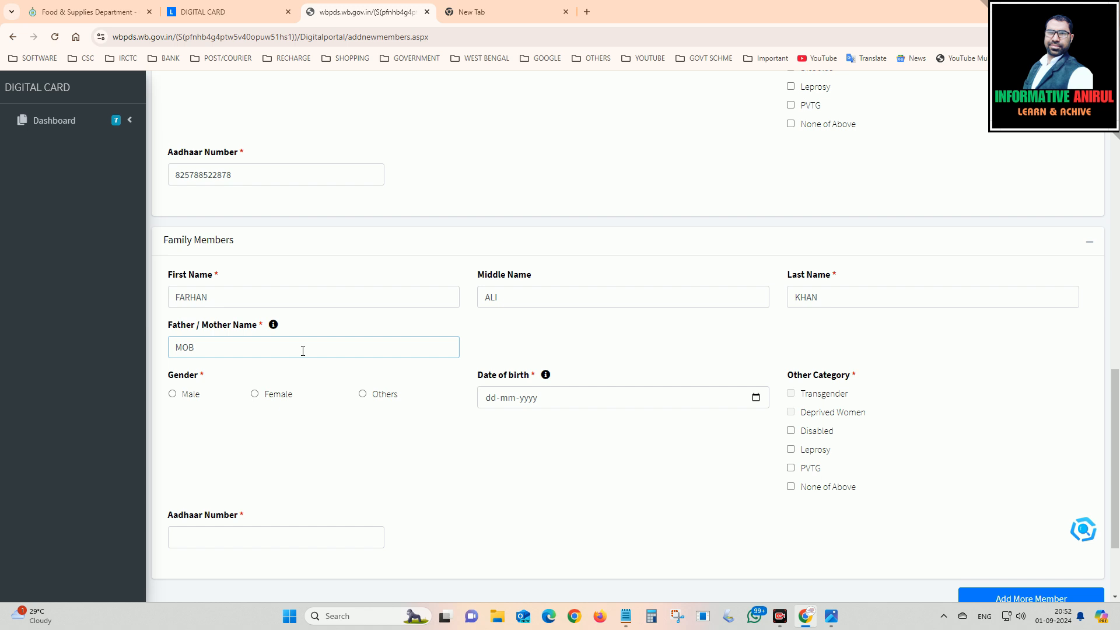
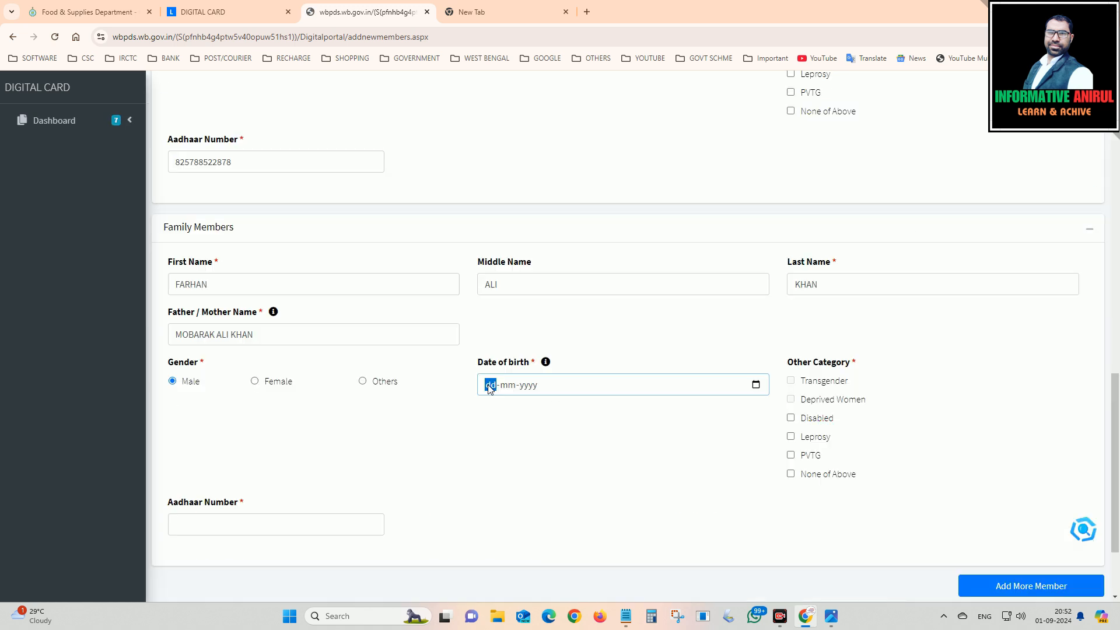
pyautogui.write('04022017')
pyautogui.click(790, 474)
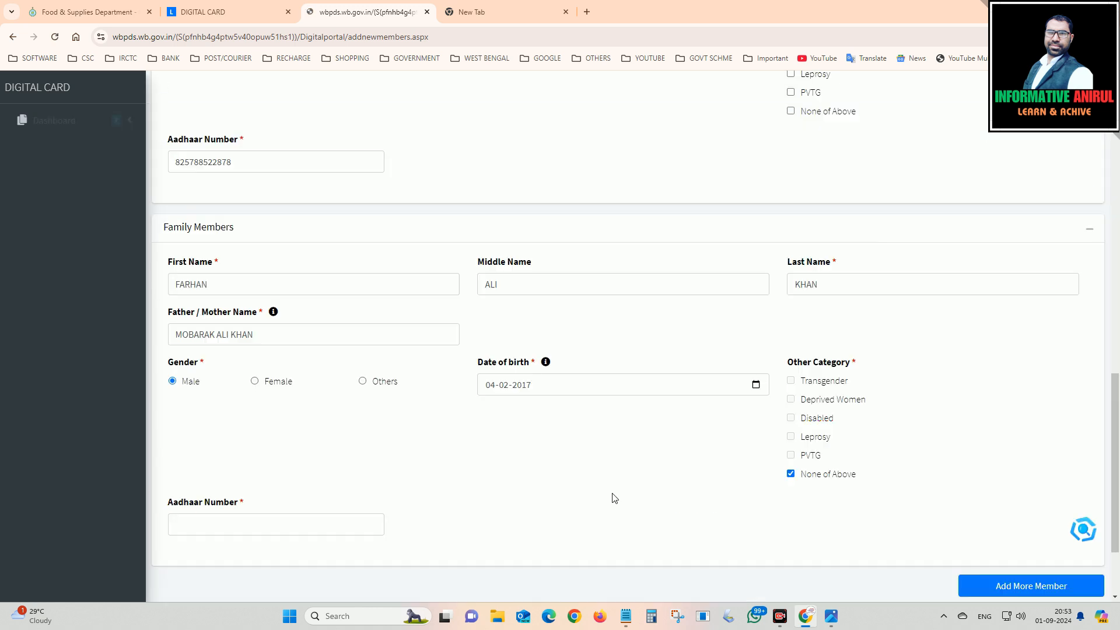
pyautogui.scroll(-2, 612, 496)
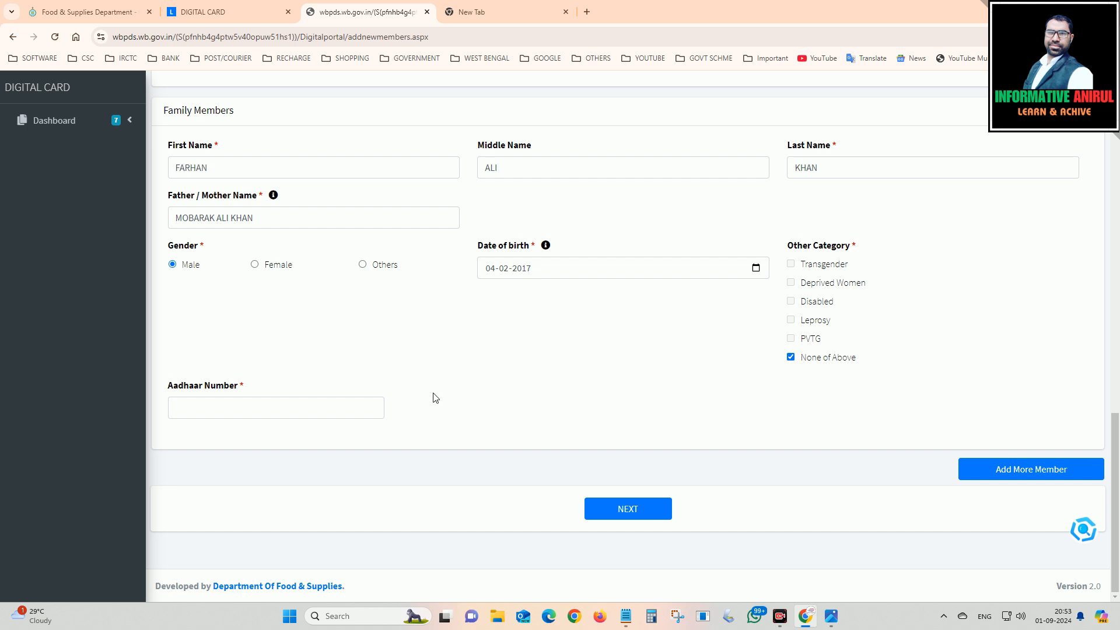
pyautogui.click(322, 409)
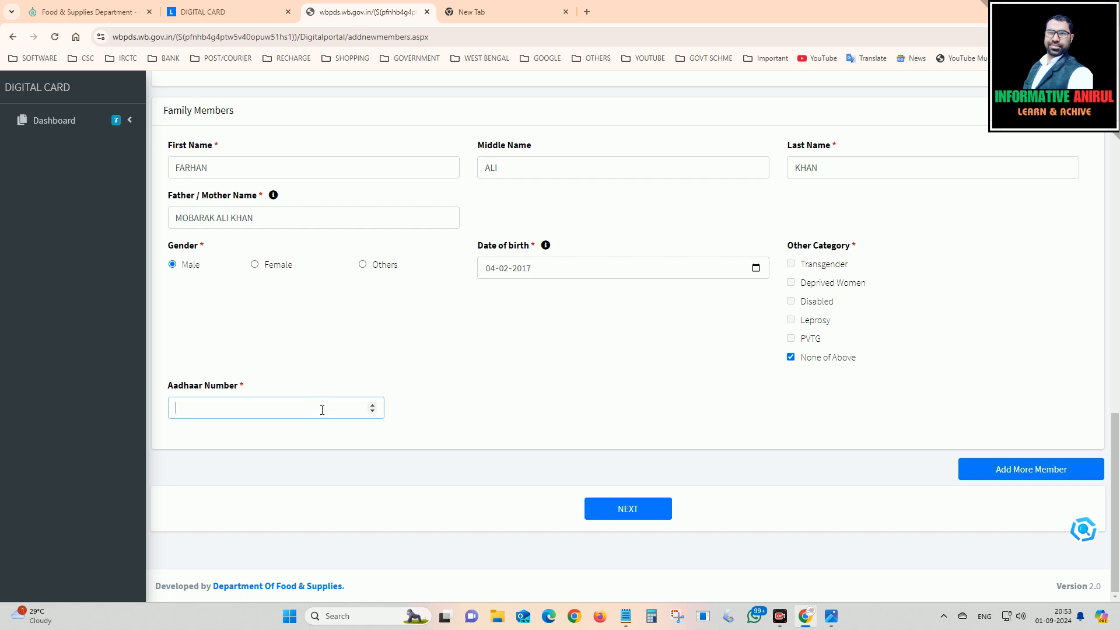
pyautogui.scroll(10, 607, 495)
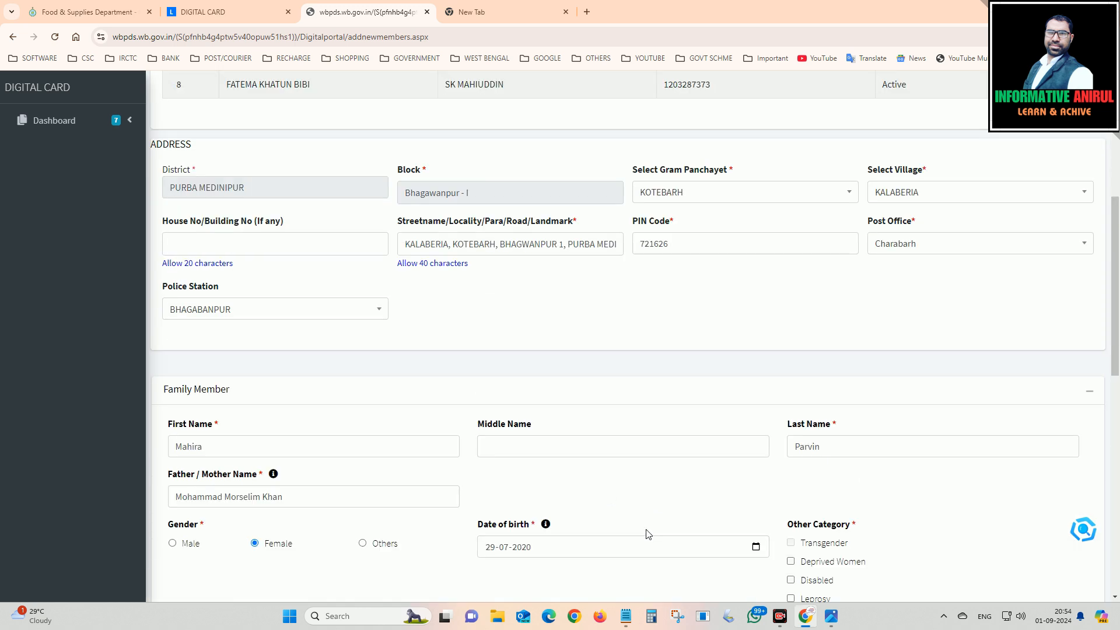
pyautogui.scroll(-6, 647, 534)
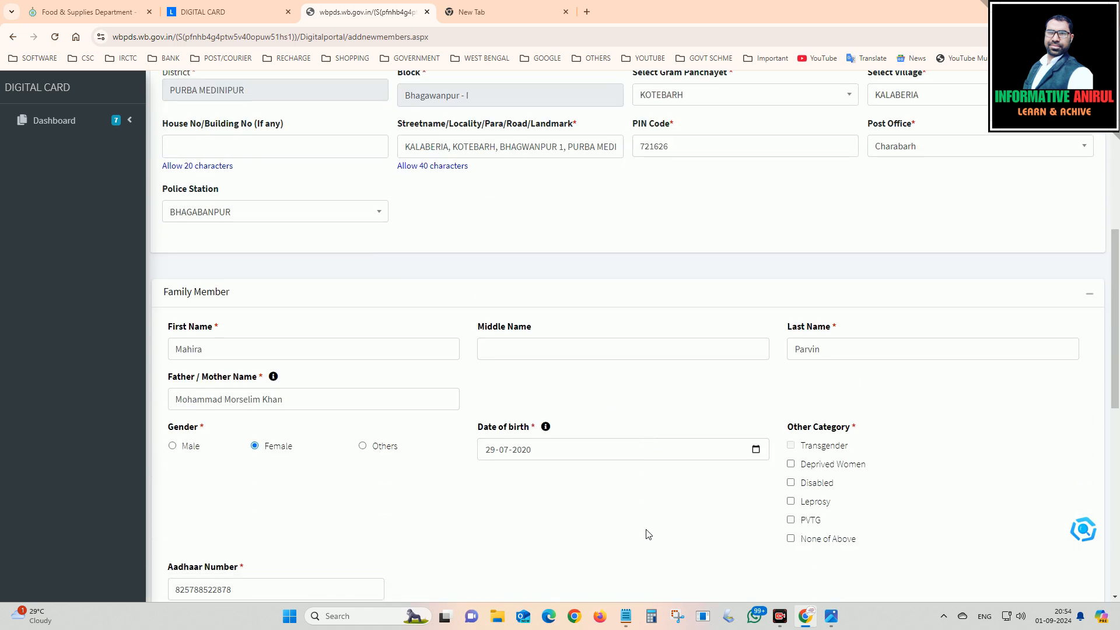
pyautogui.scroll(-5, 647, 535)
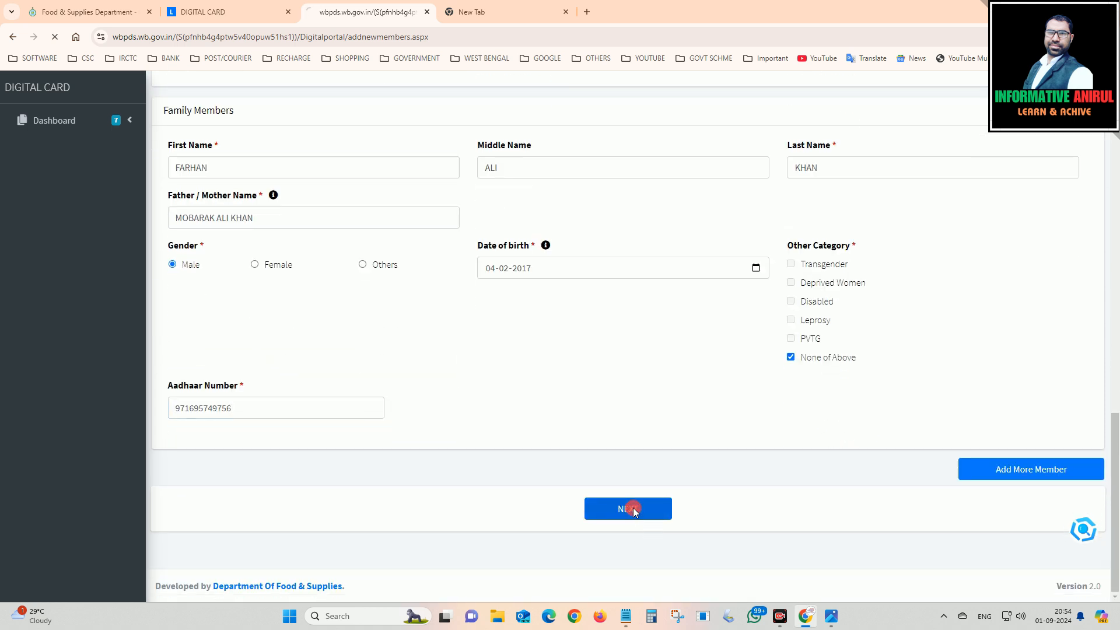
# - Try submitting the members' details and close the unused DIGITAL CARD page
pyautogui.click(633, 509)
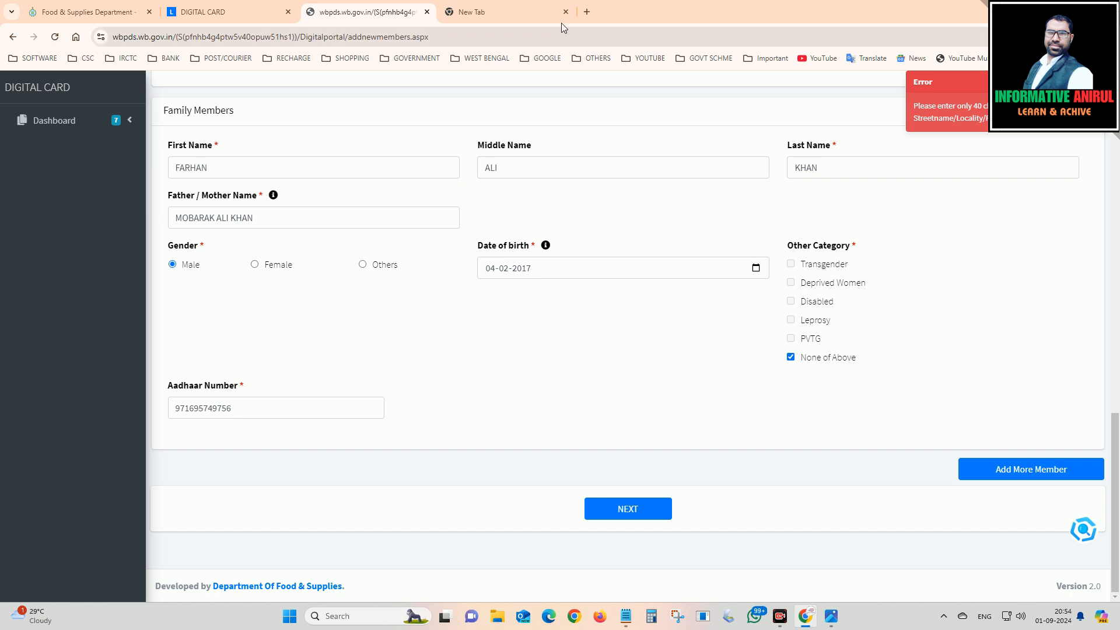
pyautogui.click(288, 11)
pyautogui.click(509, 386)
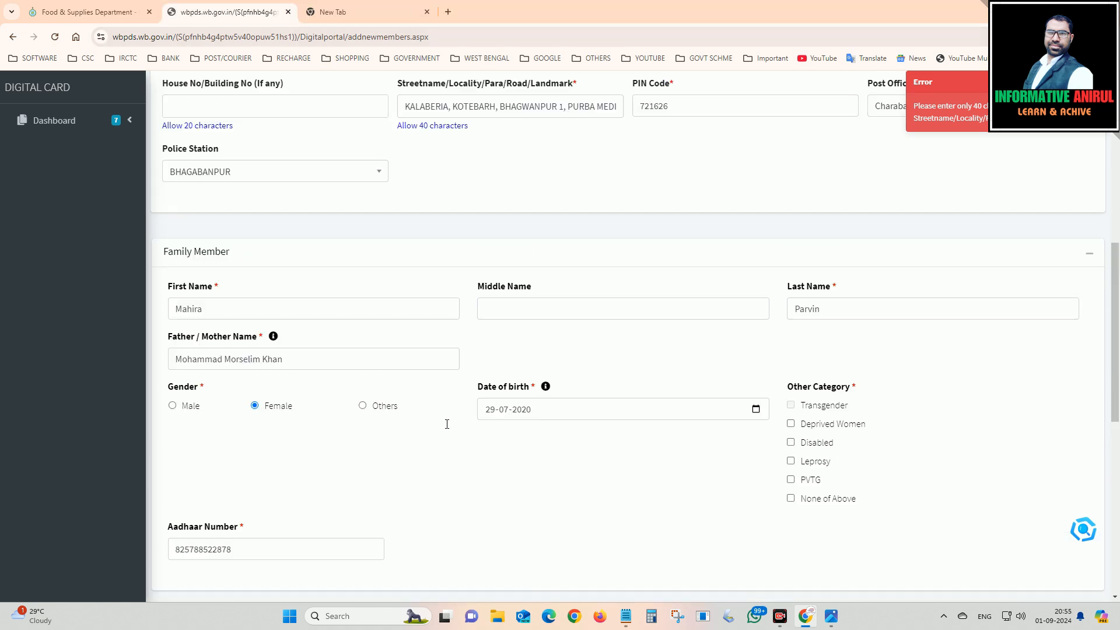
pyautogui.scroll(1, 577, 363)
pyautogui.scroll(3, 577, 363)
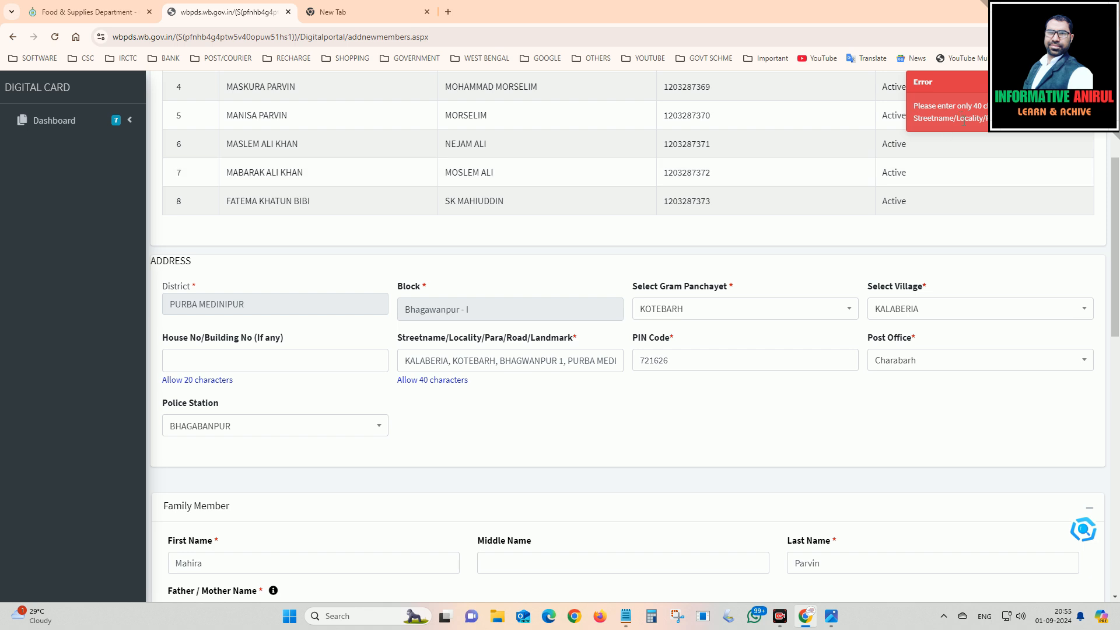
pyautogui.click(475, 354)
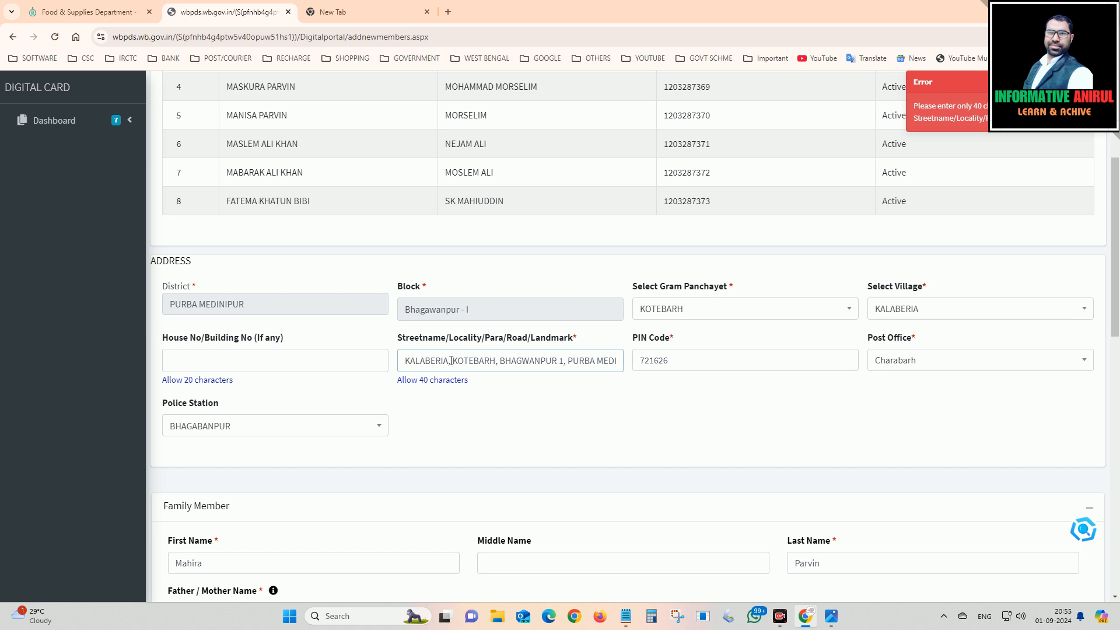
pyautogui.moveTo(449, 361); pyautogui.dragTo(675, 376)
pyautogui.press('BackSpace')
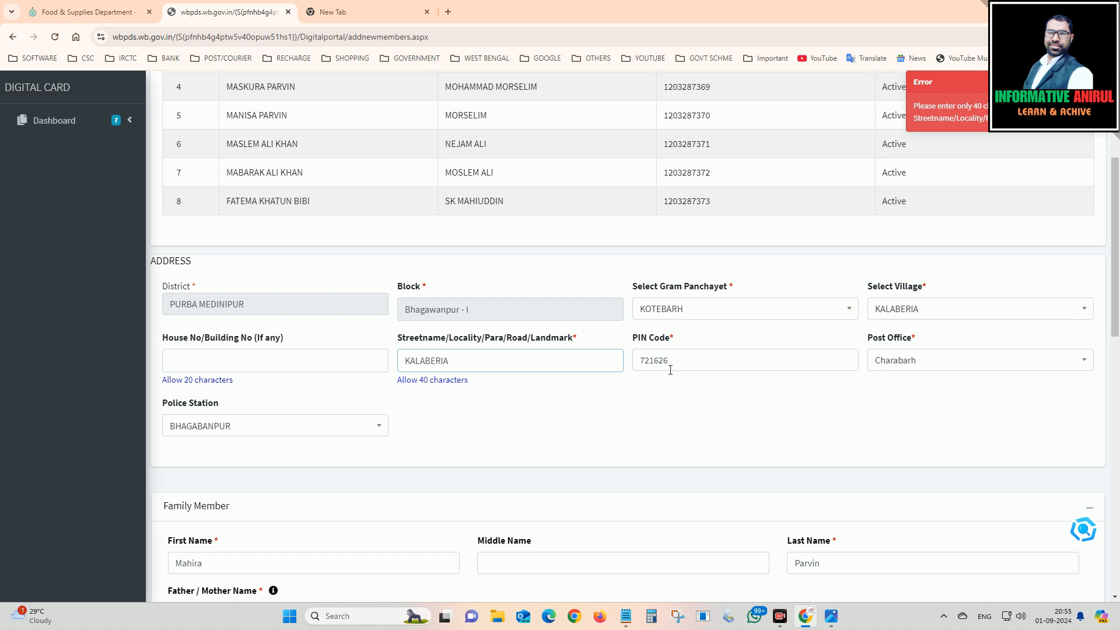
pyautogui.click(490, 433)
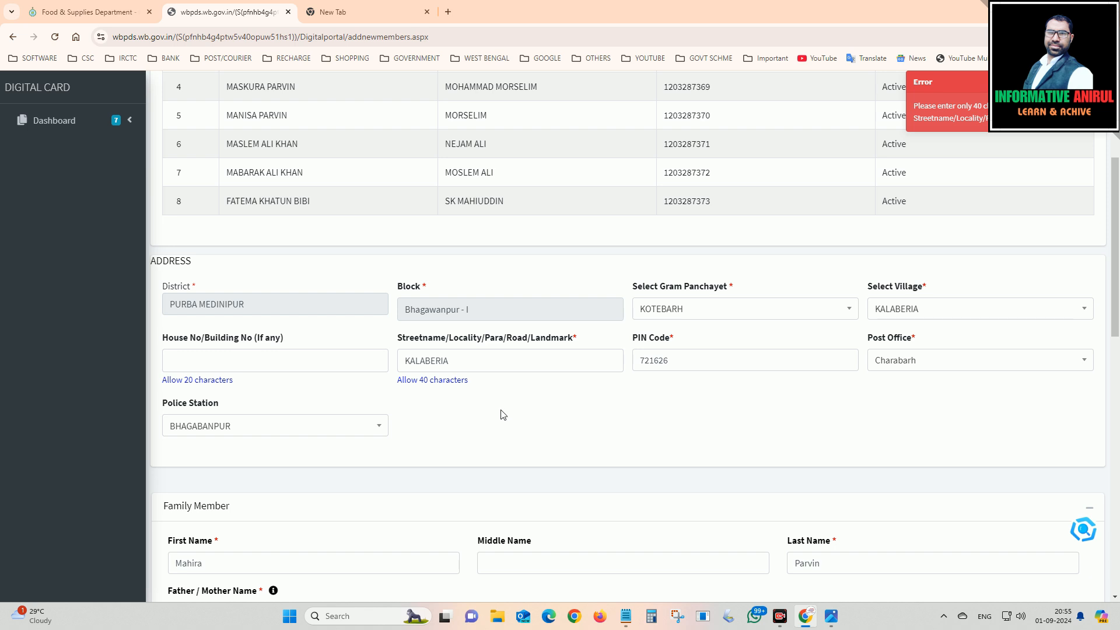
pyautogui.click(497, 365)
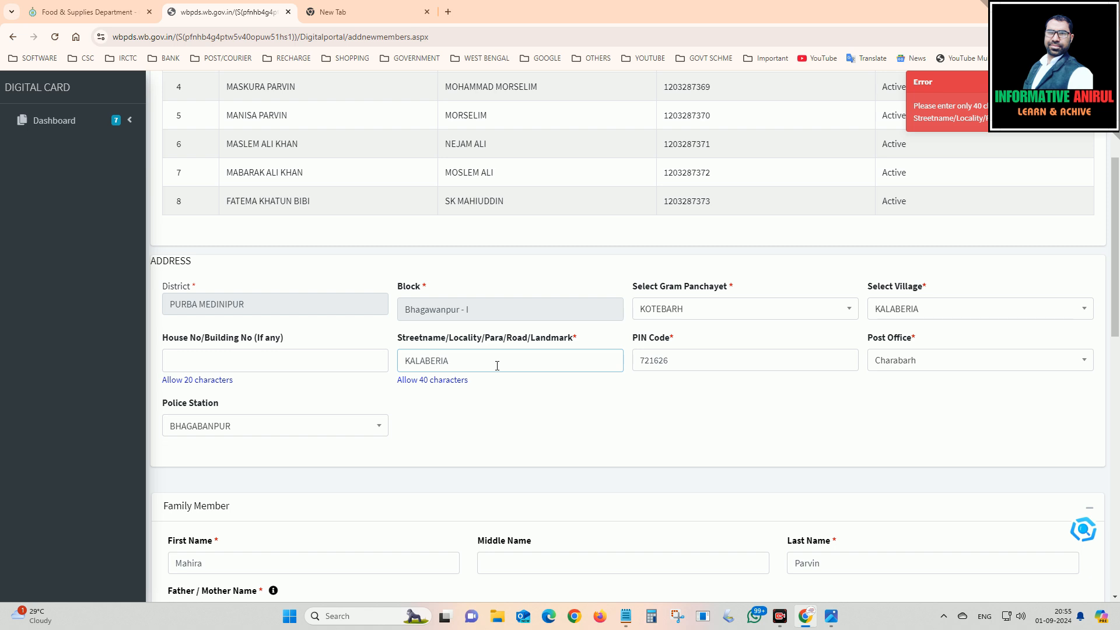
# - Tick None of Above for the first child and submit the details for review
pyautogui.scroll(-7, 497, 366)
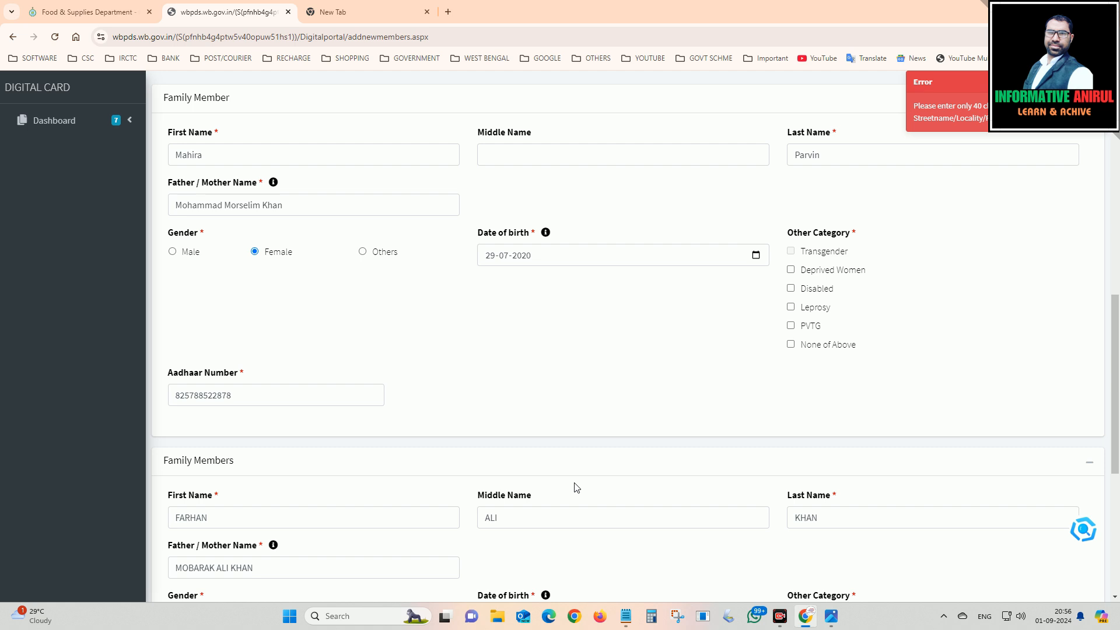
pyautogui.scroll(3, 577, 487)
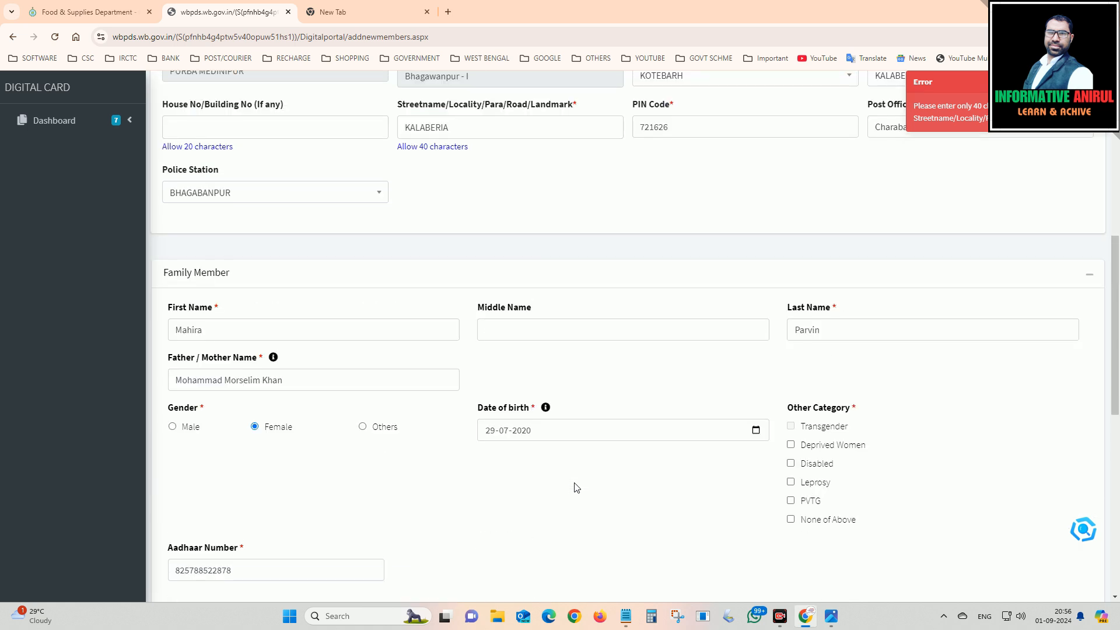
pyautogui.scroll(-1, 576, 487)
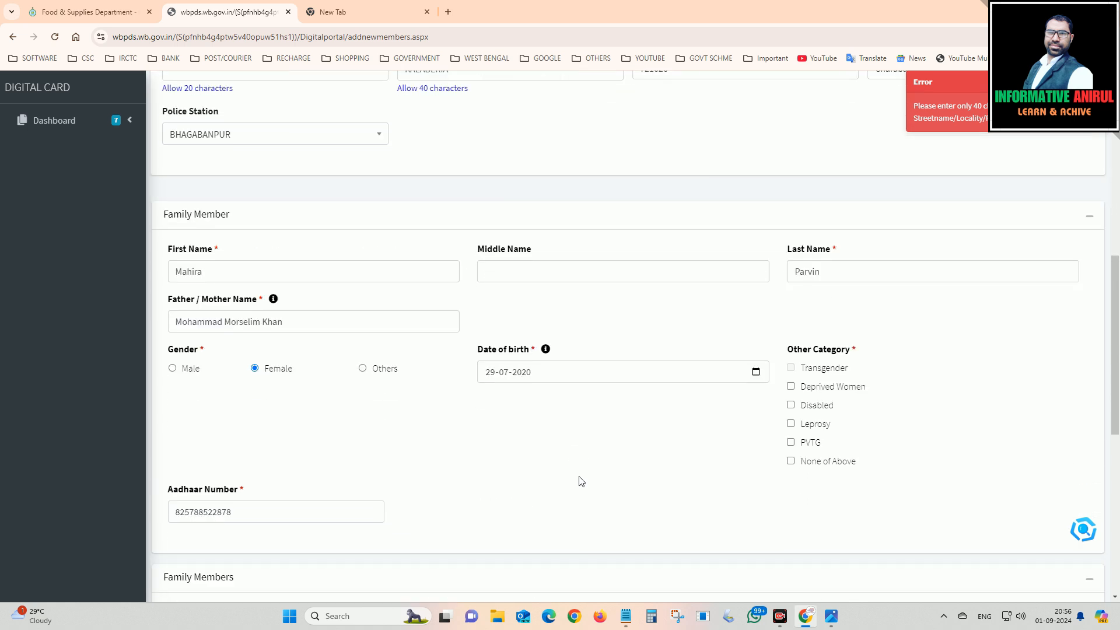
pyautogui.scroll(-2, 581, 481)
pyautogui.click(791, 343)
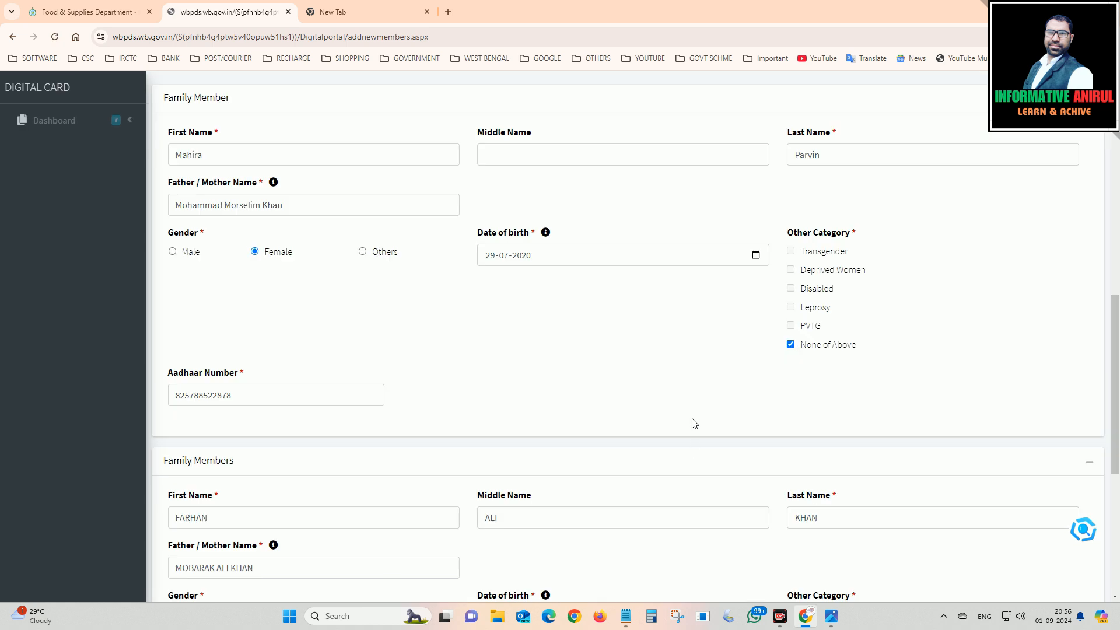
pyautogui.scroll(-1, 698, 449)
pyautogui.scroll(-3, 698, 450)
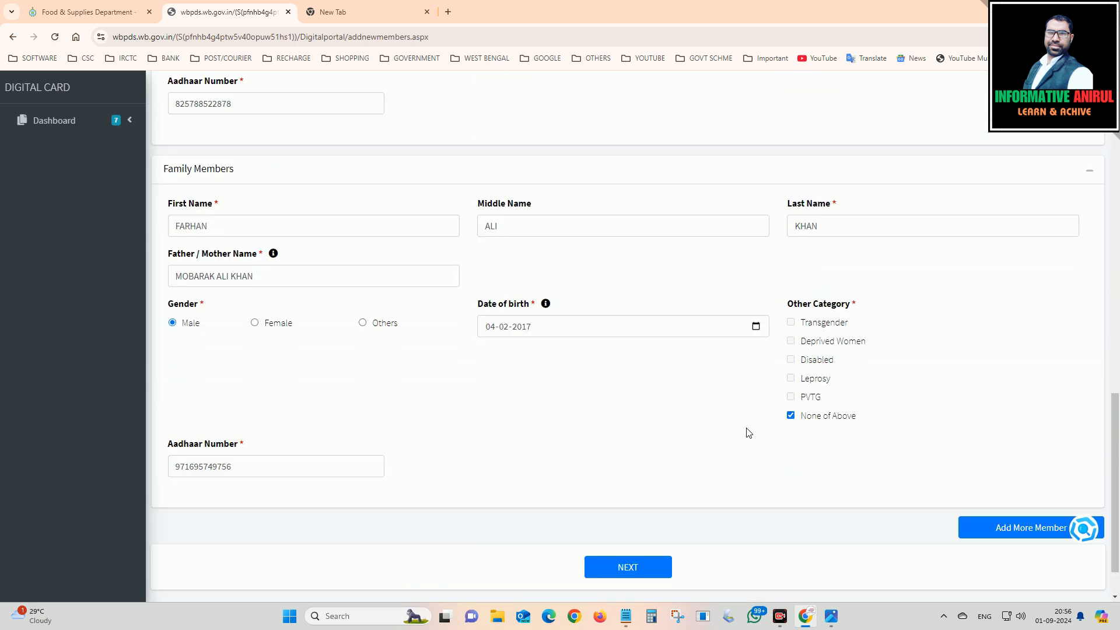
pyautogui.scroll(-1, 748, 433)
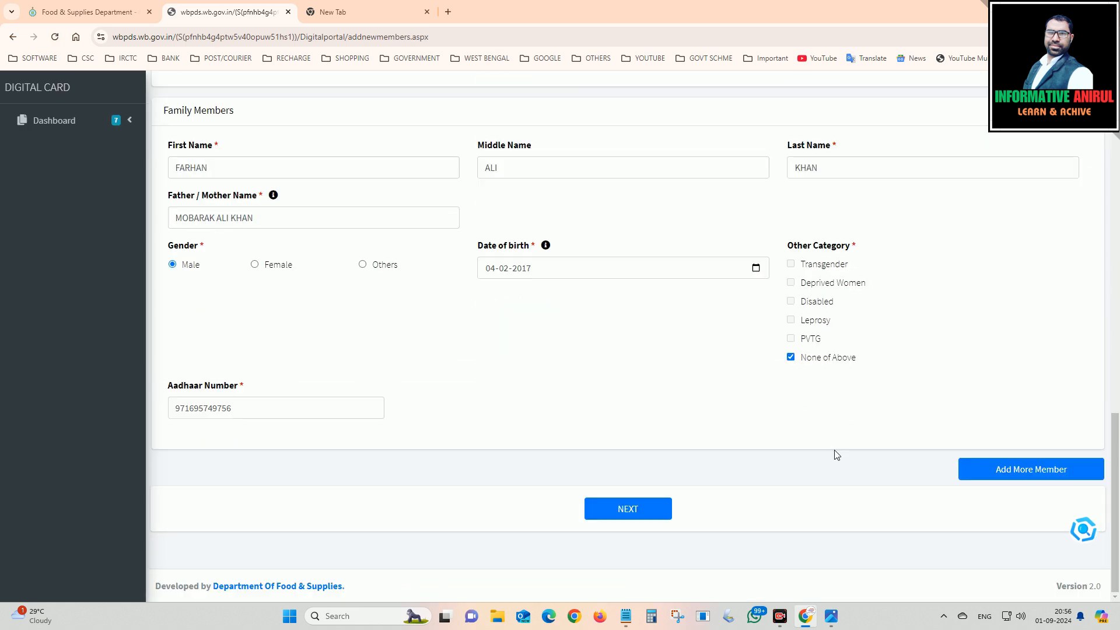
pyautogui.click(653, 512)
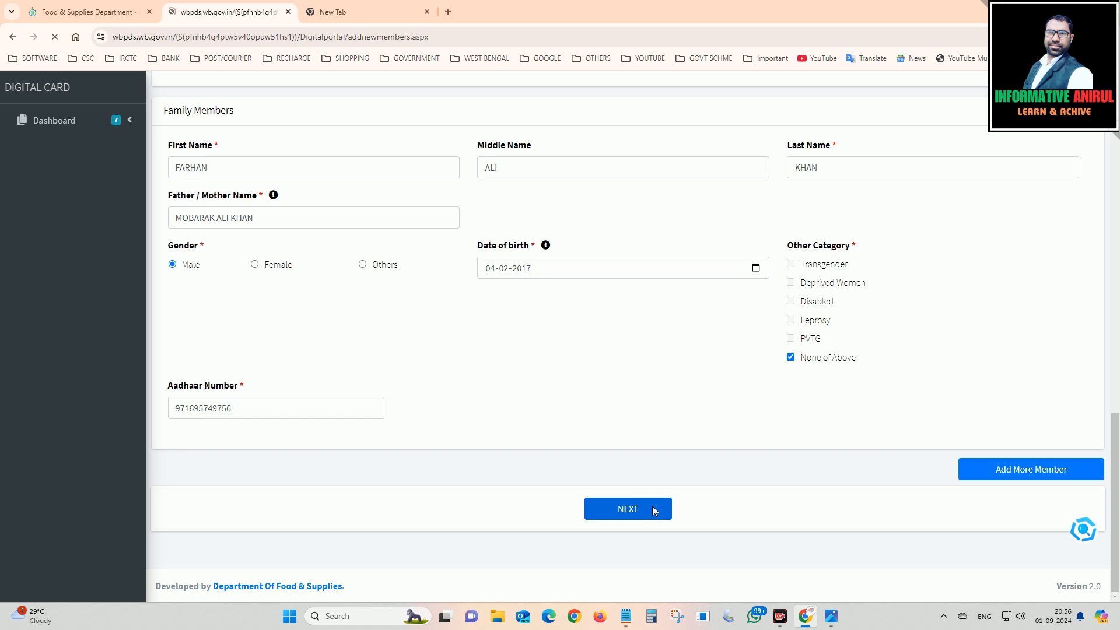
# - Scroll the summary to check the two new members born 2020-07-29 and 2017-02-04
pyautogui.scroll(-3, 651, 509)
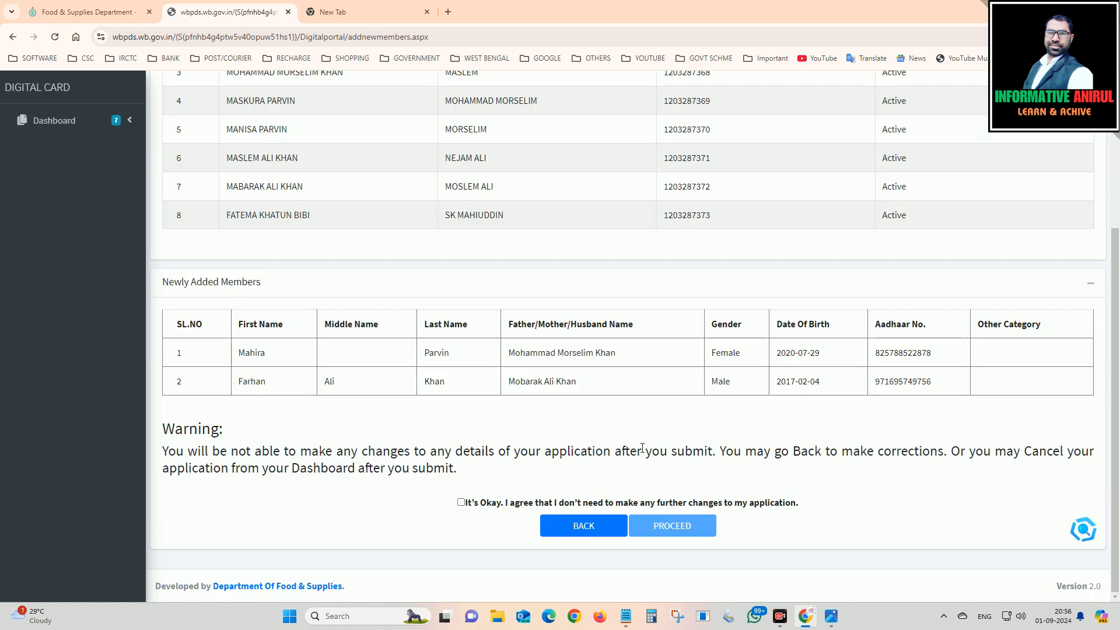
pyautogui.scroll(4, 642, 448)
pyautogui.scroll(-2, 646, 448)
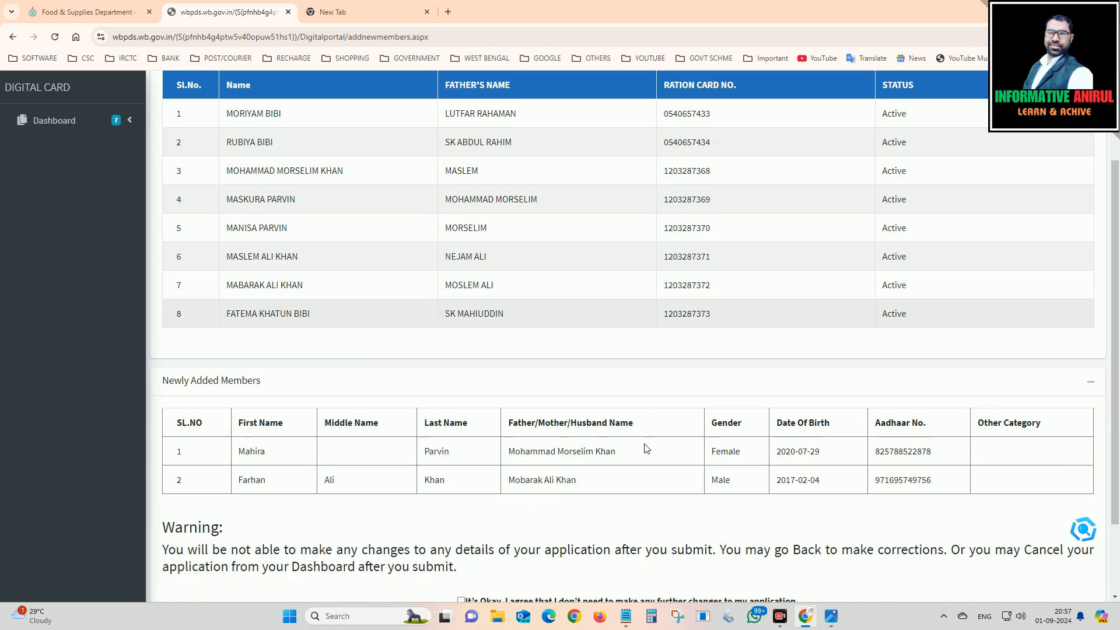
pyautogui.scroll(-2, 646, 448)
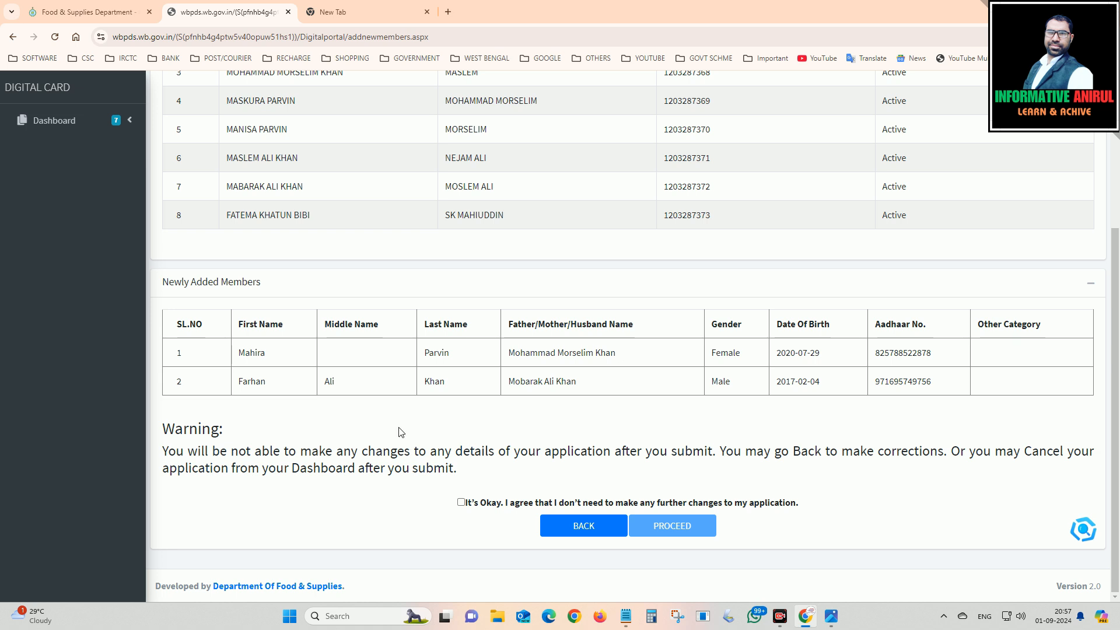
# - Print the new-members summary page as a PDF saved to the Desktop
pyautogui.hotkey('ctrl', 'p')
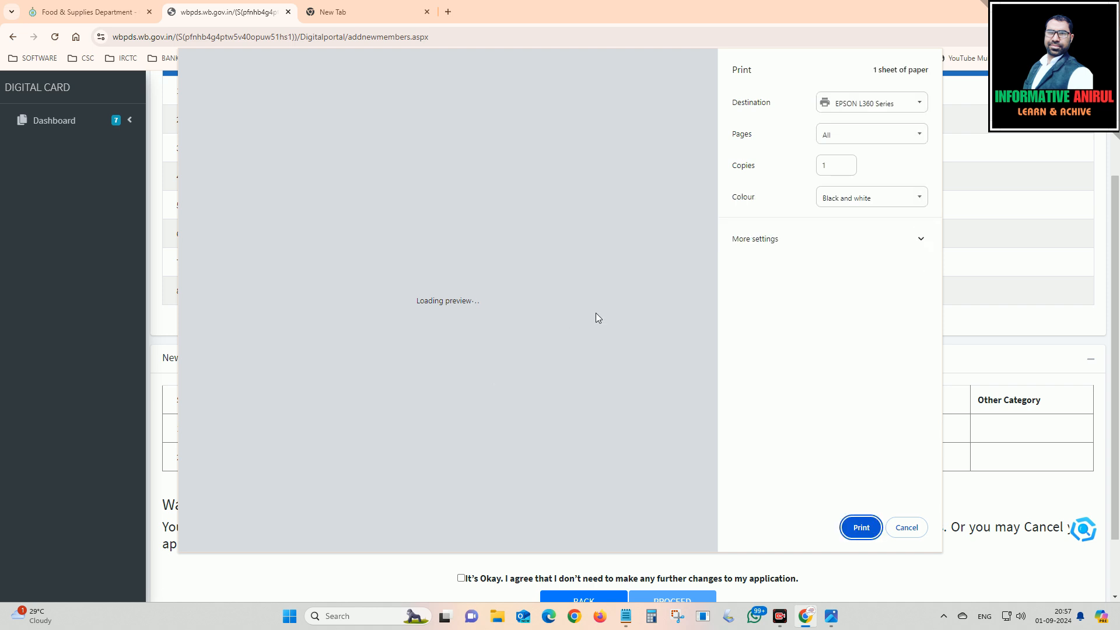
pyautogui.click(912, 115)
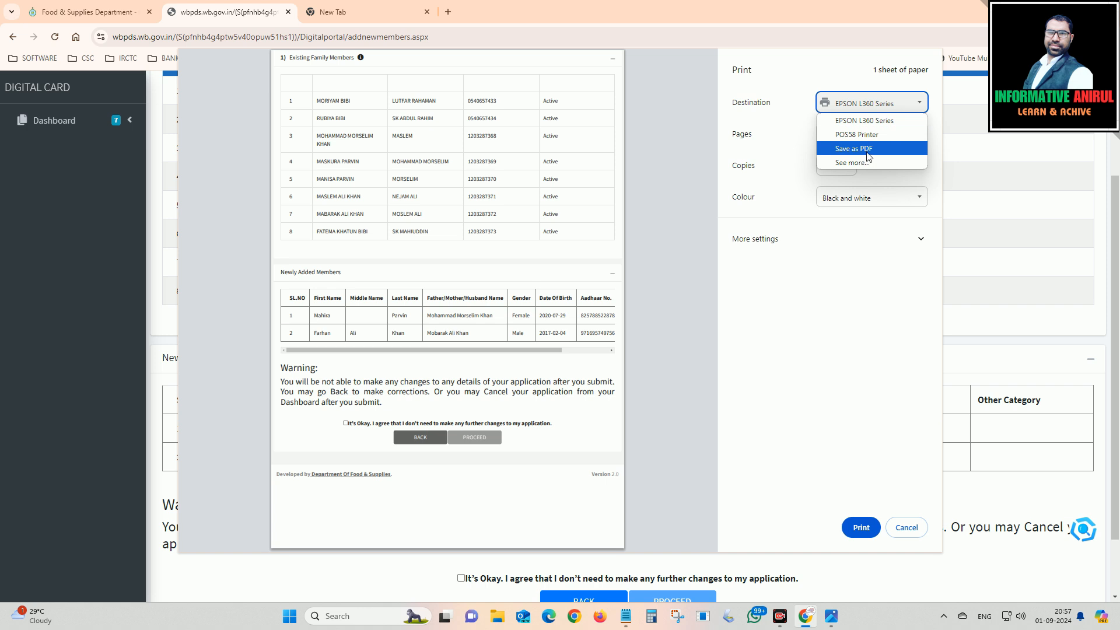
pyautogui.click(868, 149)
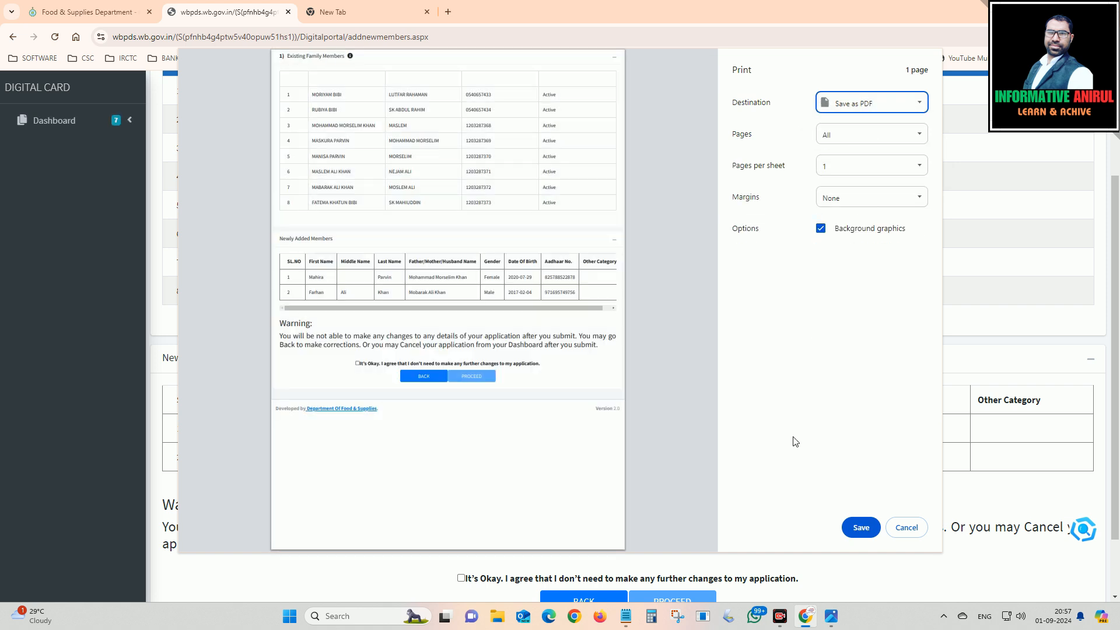
pyautogui.click(859, 528)
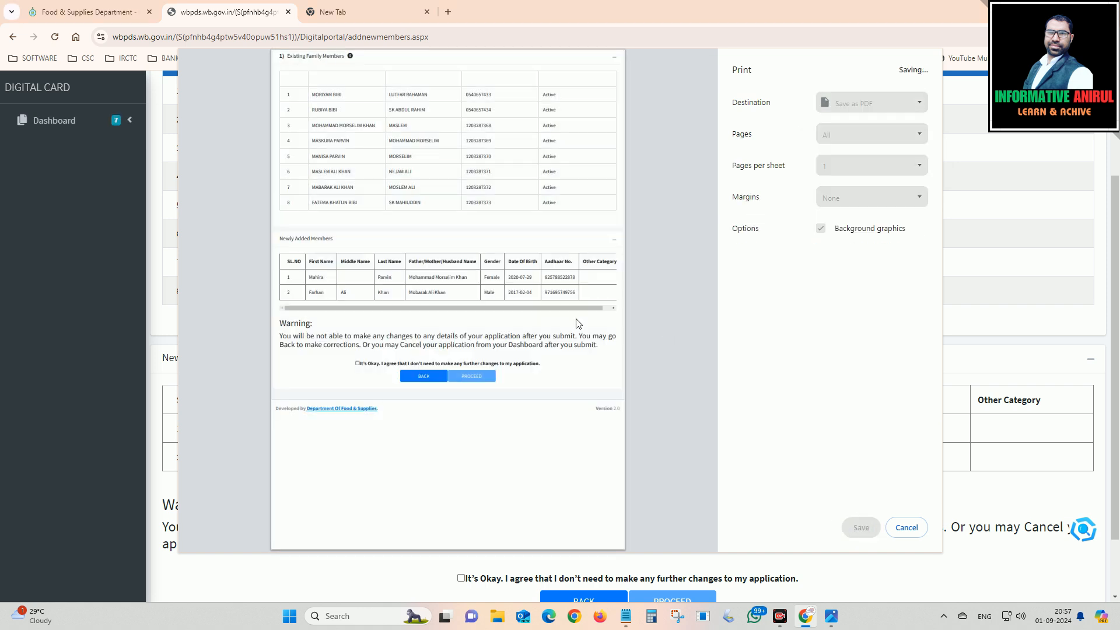
pyautogui.click(52, 191)
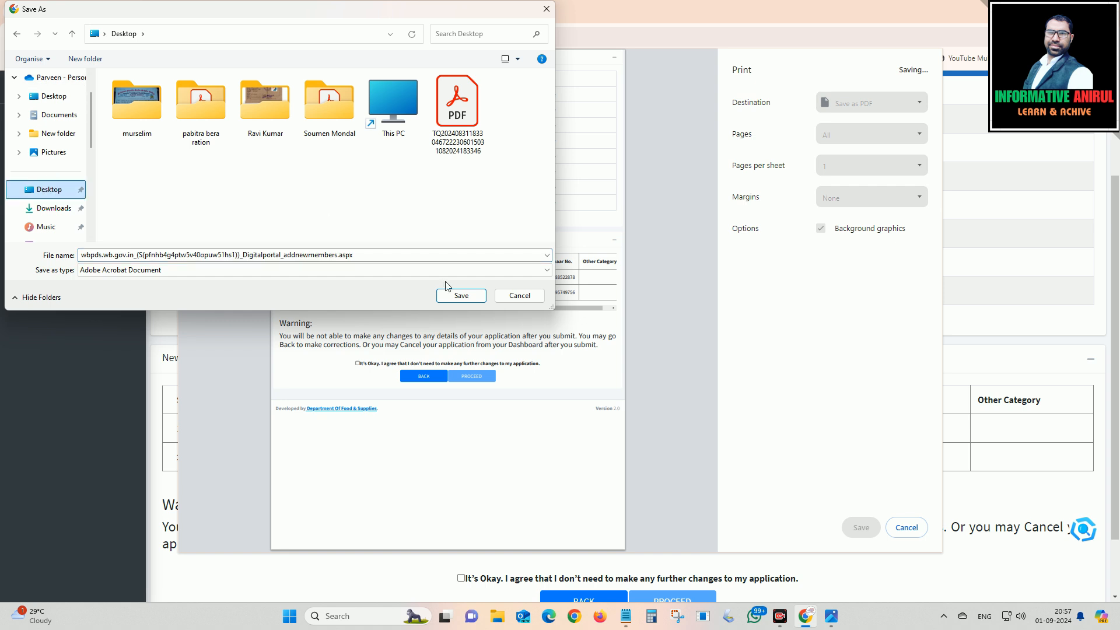
pyautogui.click(460, 296)
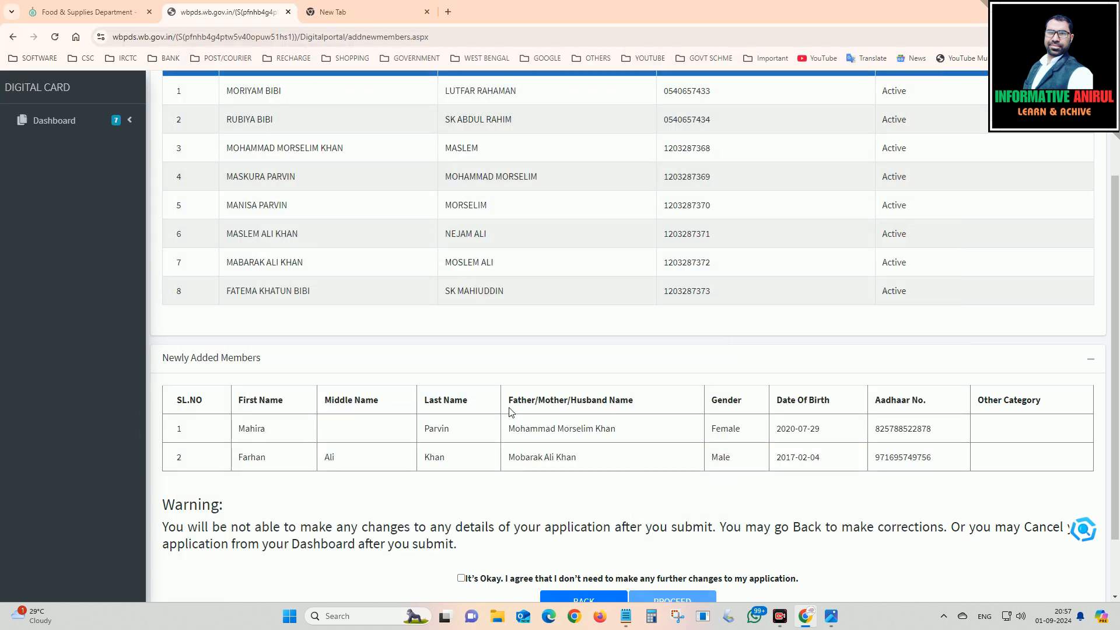
# - Accept the 'It's Okay, I agree' no-further-changes notice and proceed with the application
pyautogui.scroll(-2, 510, 411)
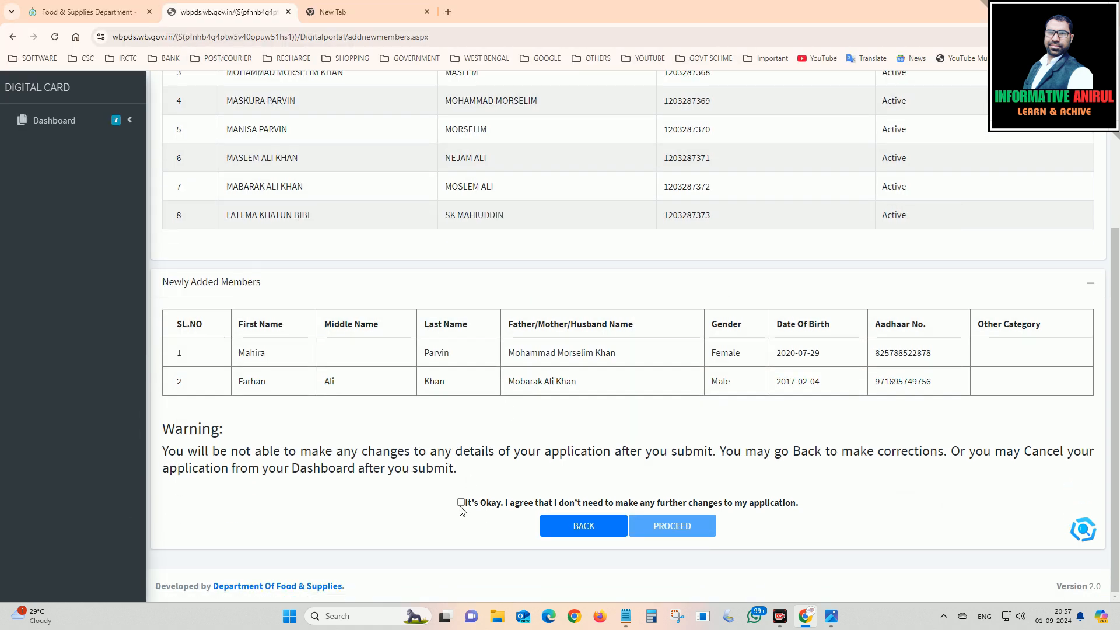
pyautogui.click(460, 502)
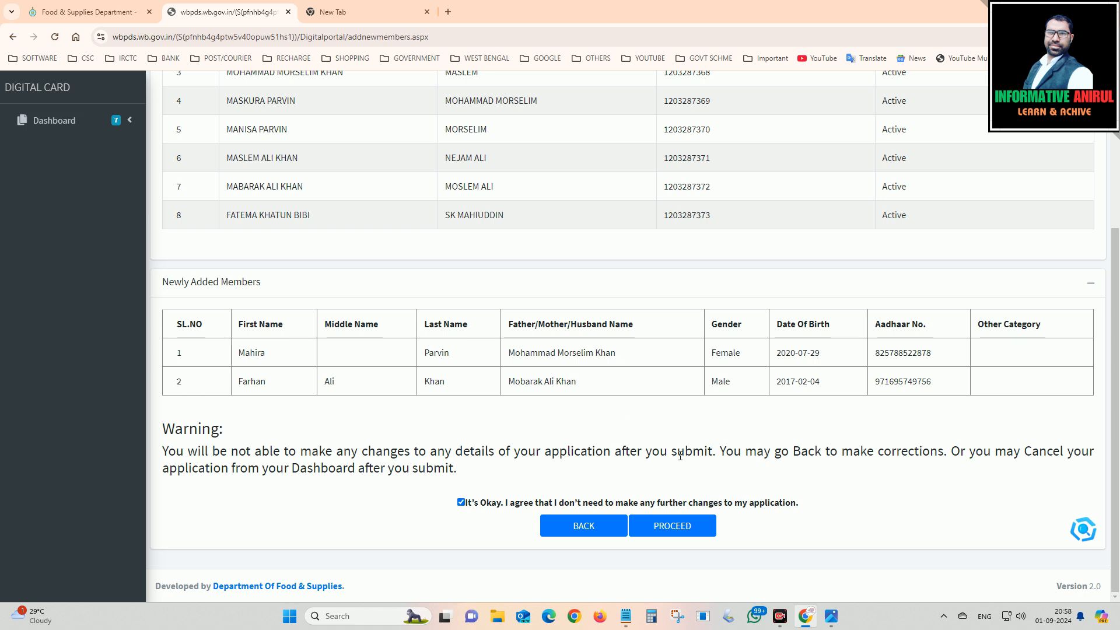
pyautogui.click(679, 528)
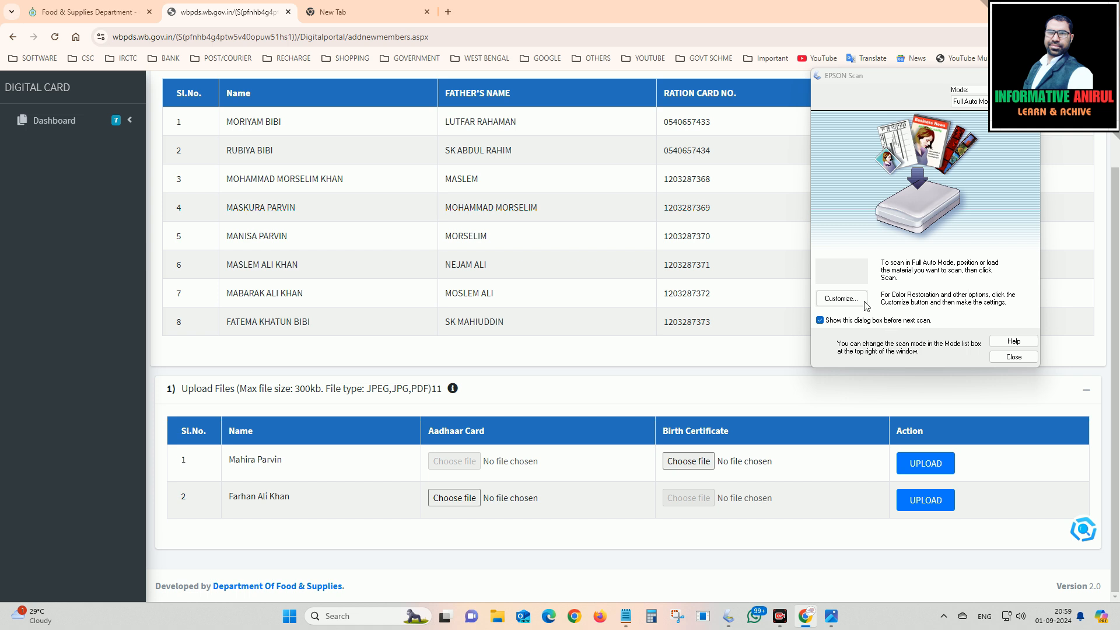
# - Set a custom 96 dpi document resolution in EPSON Scan and scan the document
pyautogui.click(865, 304)
pyautogui.click(929, 163)
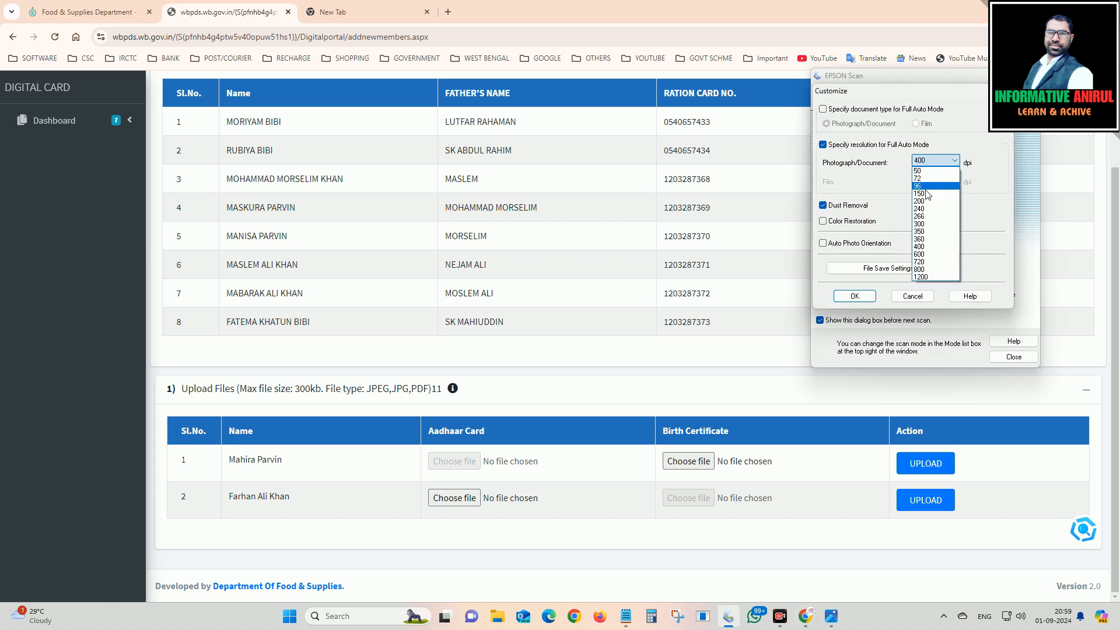
pyautogui.click(927, 185)
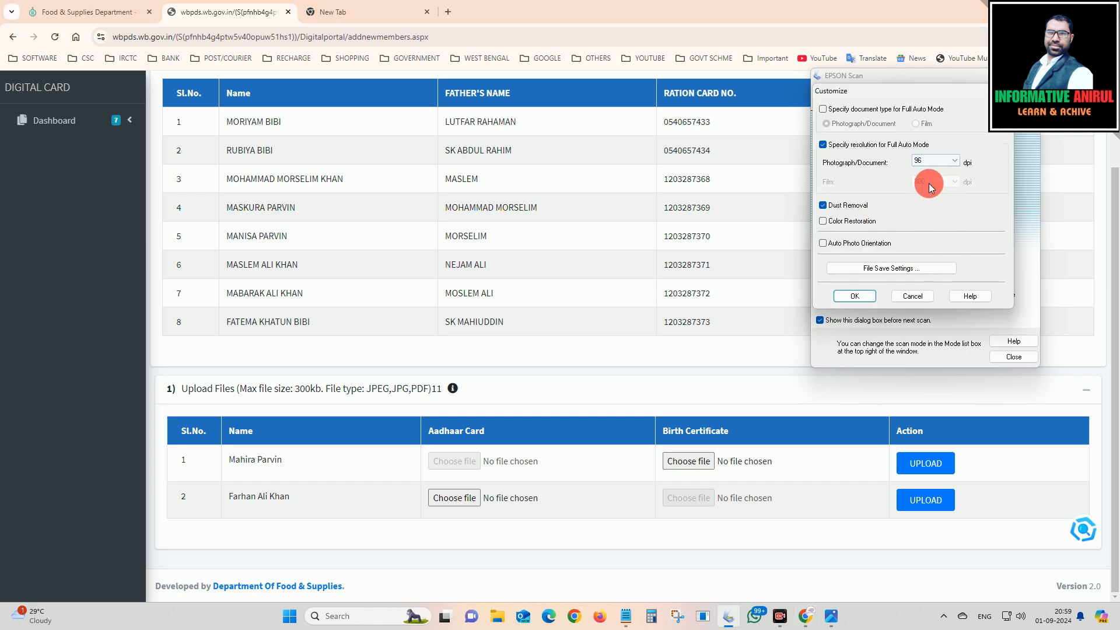
pyautogui.click(852, 296)
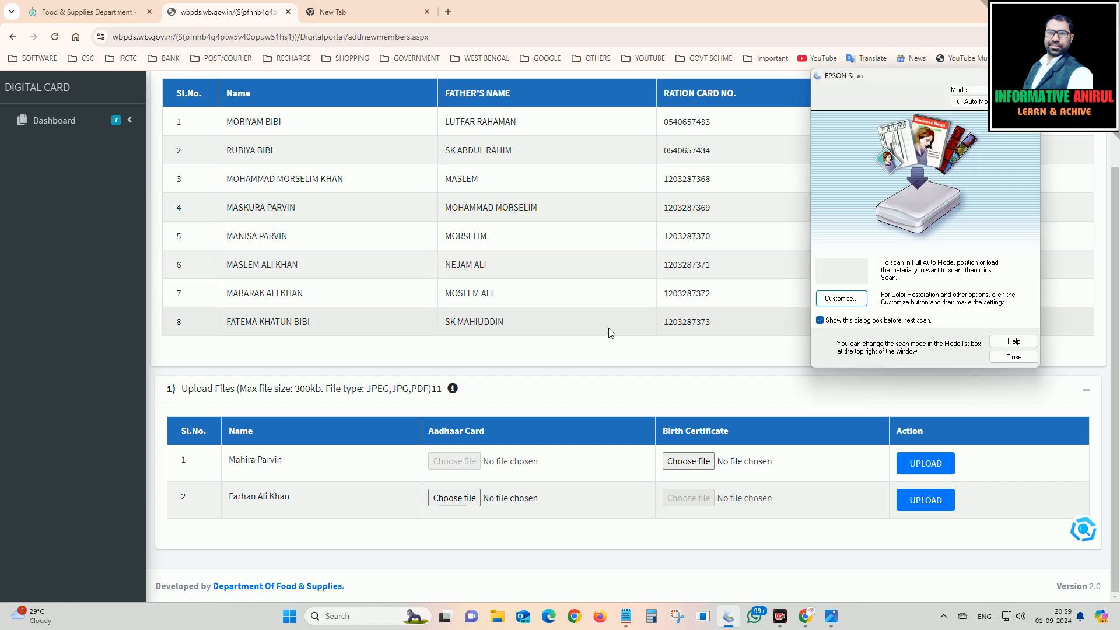
pyautogui.click(840, 273)
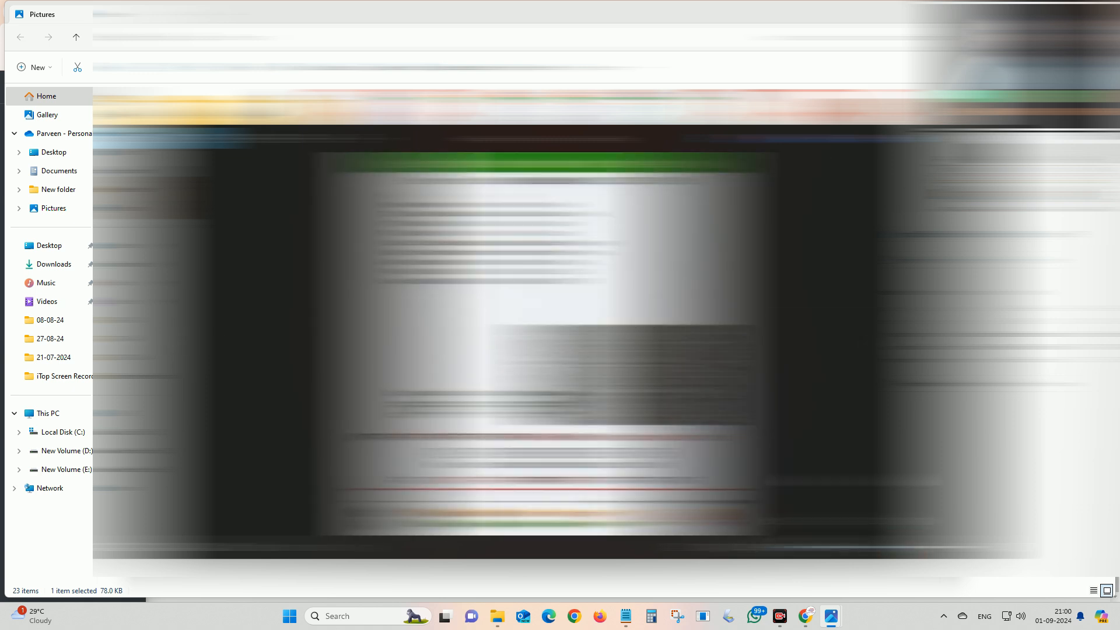
# - Close the preview of the scanned document image
pyautogui.click(948, 140)
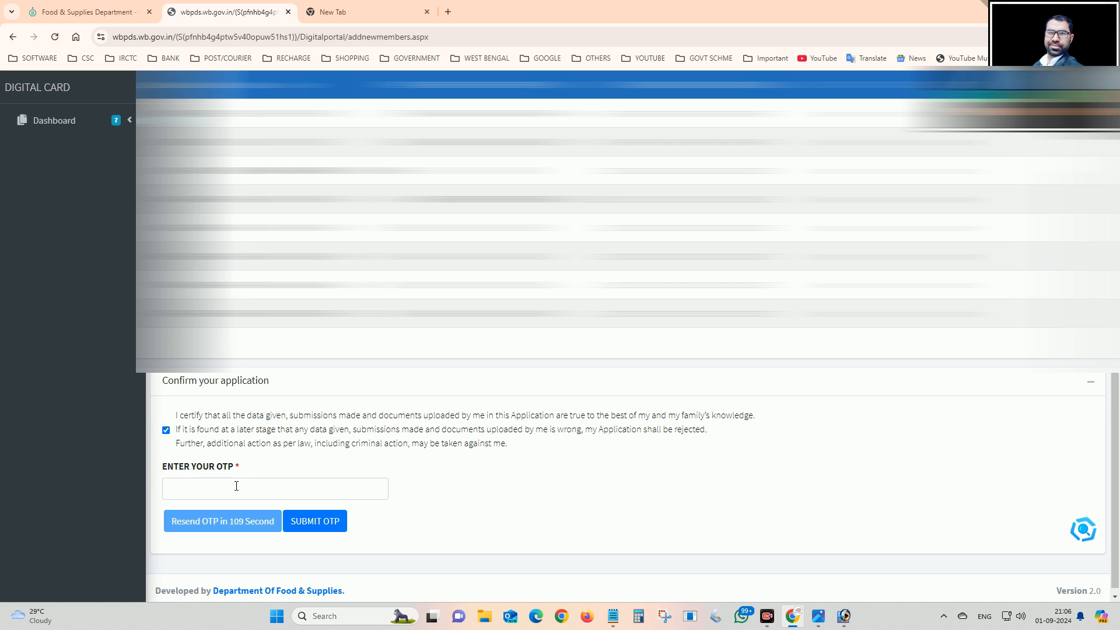
# - Submit the received OTP to verify the application, then expand the Dashboard services list
pyautogui.click(236, 486)
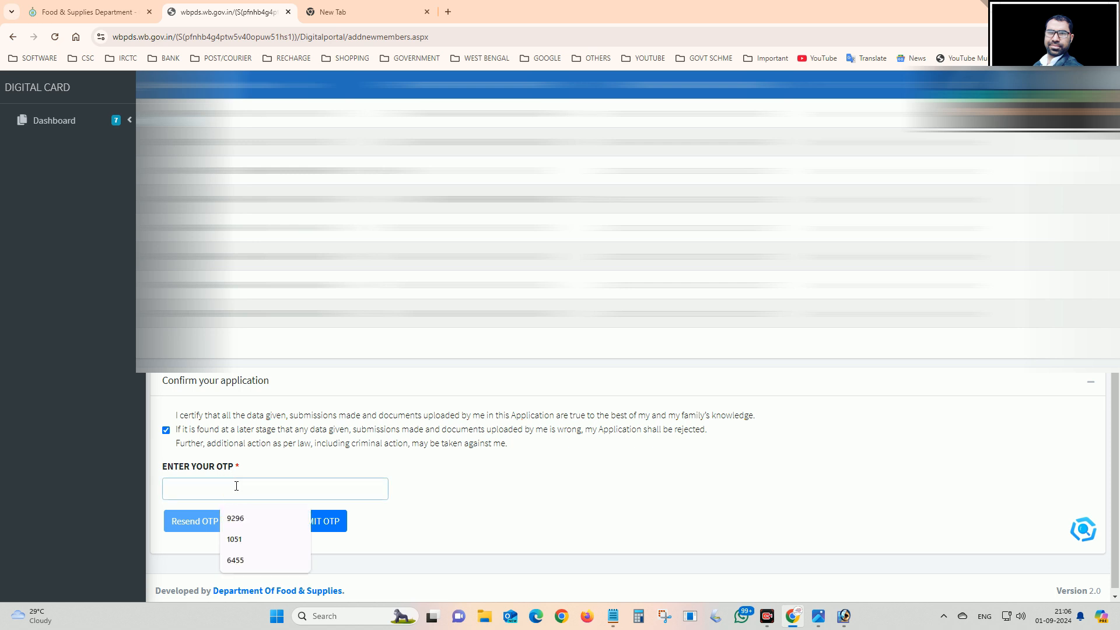
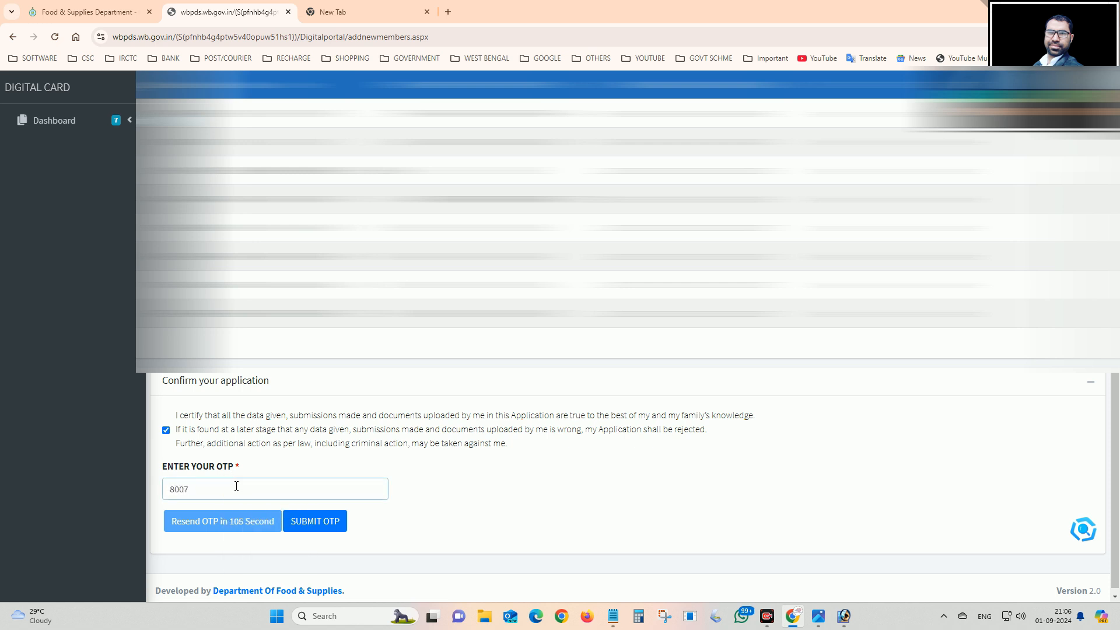
pyautogui.click(324, 522)
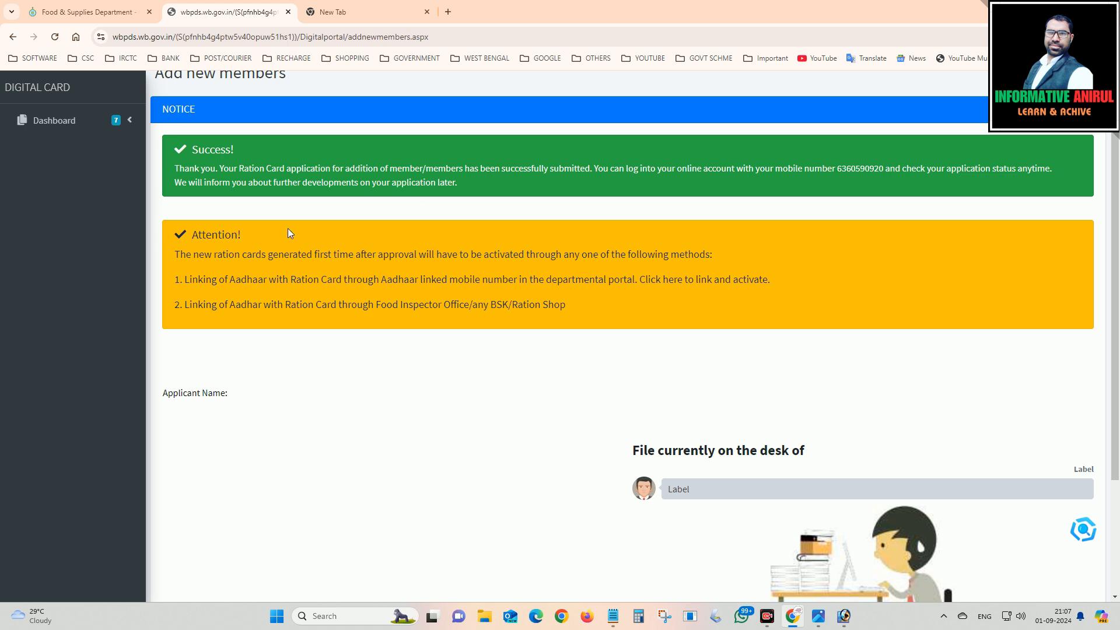
pyautogui.click(128, 119)
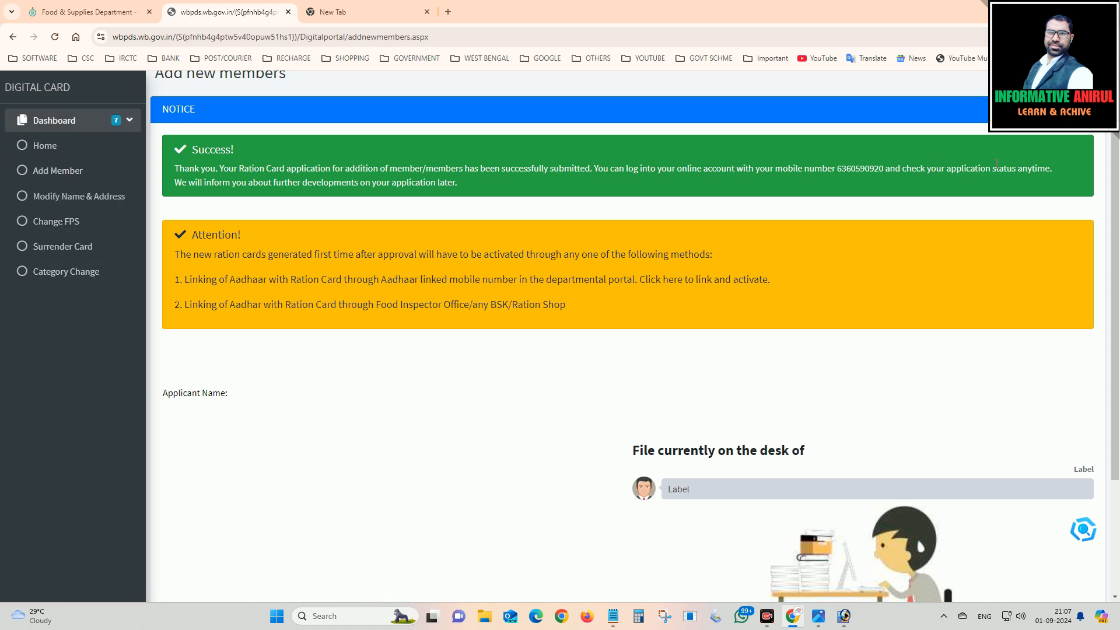